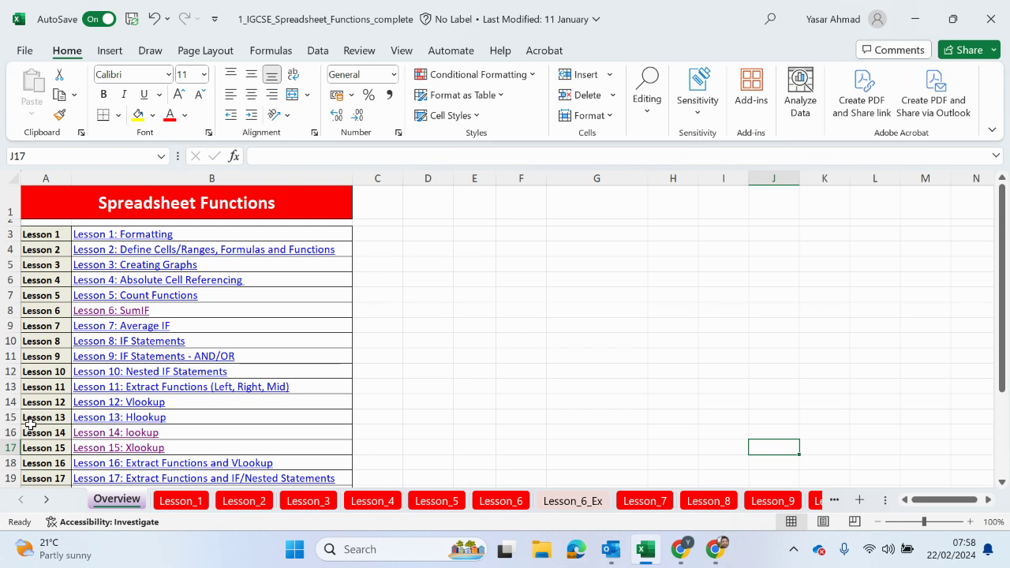
- Open the Lesson 14: lookup worksheet through its link in the lesson overview list
{"action": "left_click_drag", "start_coordinate": [40, 433], "coordinate": [100, 436]}
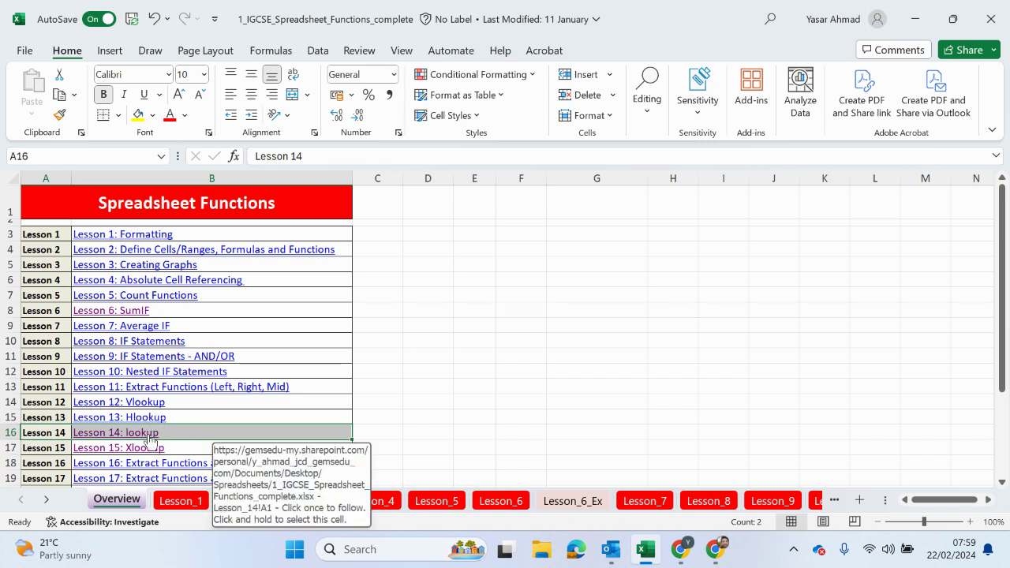
{"action": "left_click", "coordinate": [150, 439]}
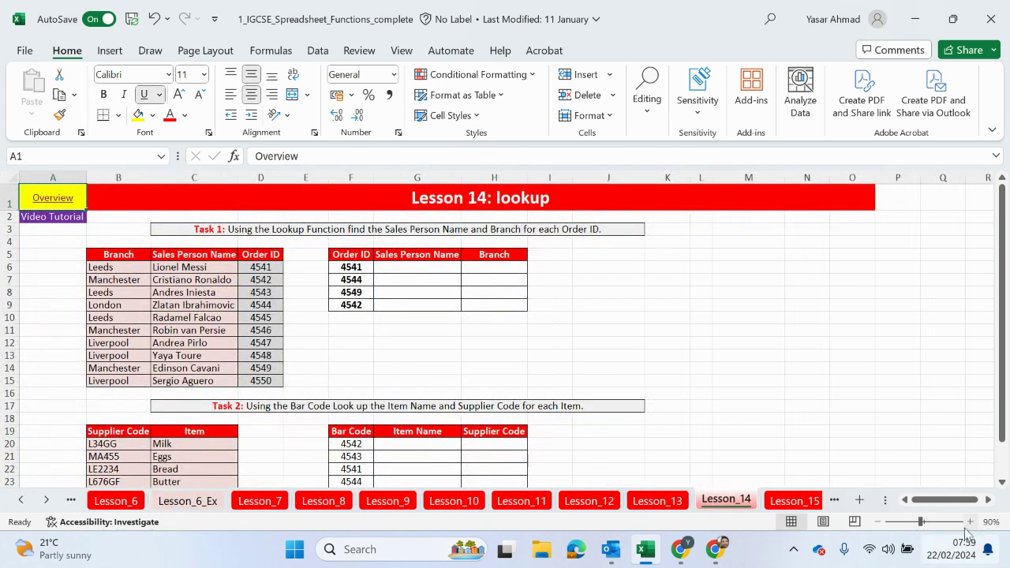
{"action": "left_click", "coordinate": [970, 522]}
{"action": "left_click", "coordinate": [970, 522]}
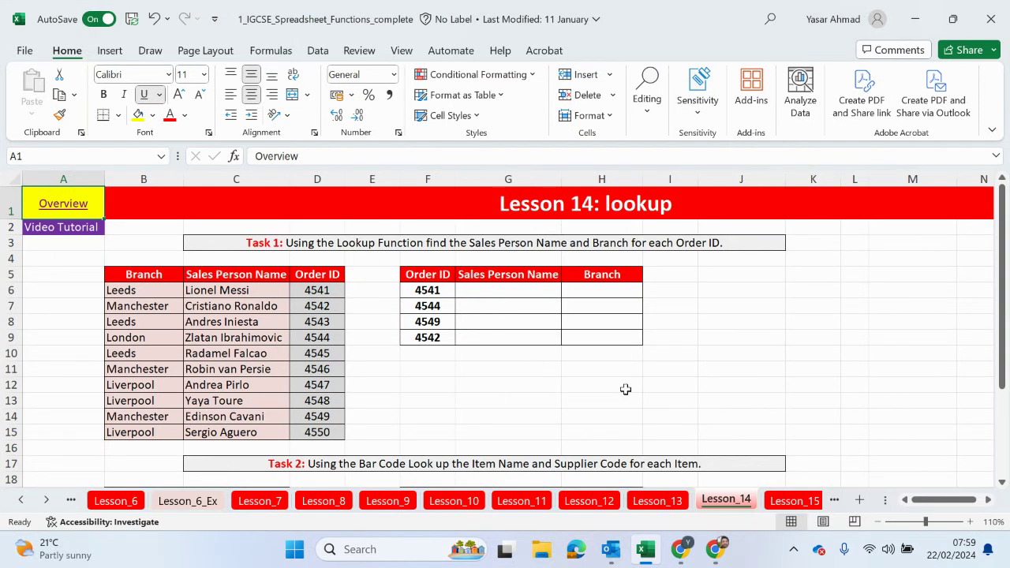
- Review the VLOOKUP formula in D6 and its student table on the Lesson_12 sheet, and return to Lesson_14
{"action": "left_click", "coordinate": [596, 502]}
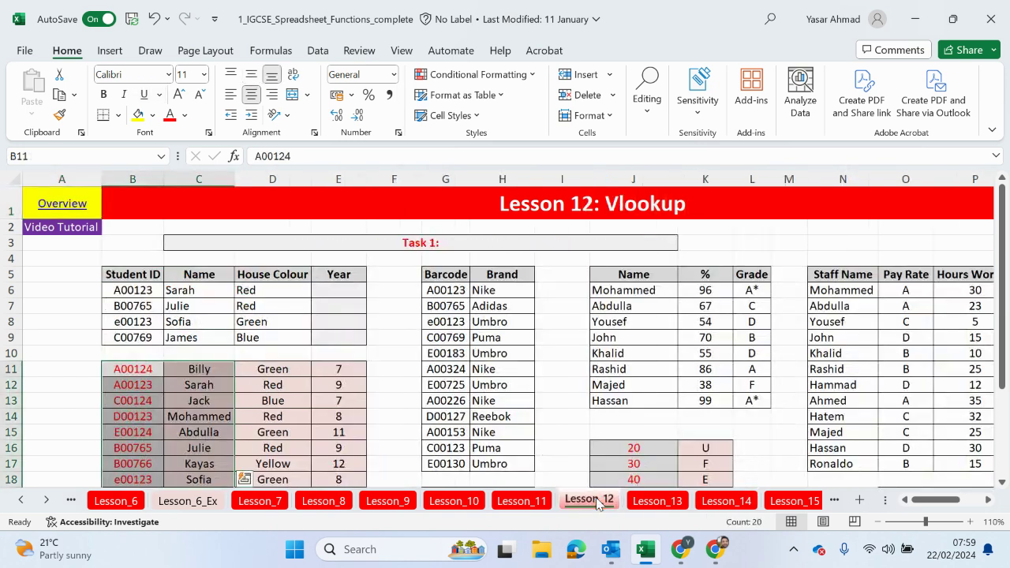
{"action": "left_click", "coordinate": [273, 295]}
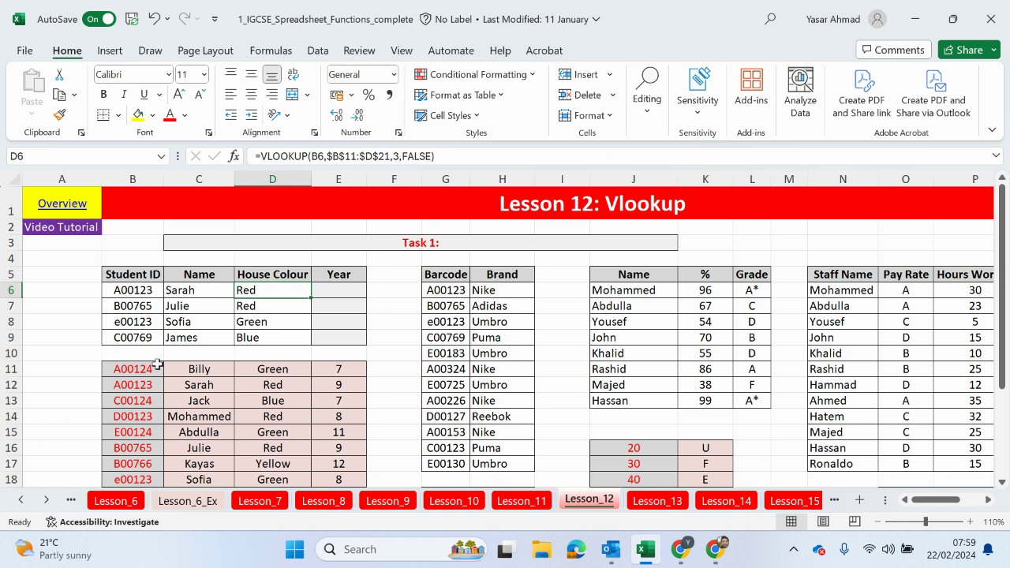
{"action": "left_click", "coordinate": [145, 290]}
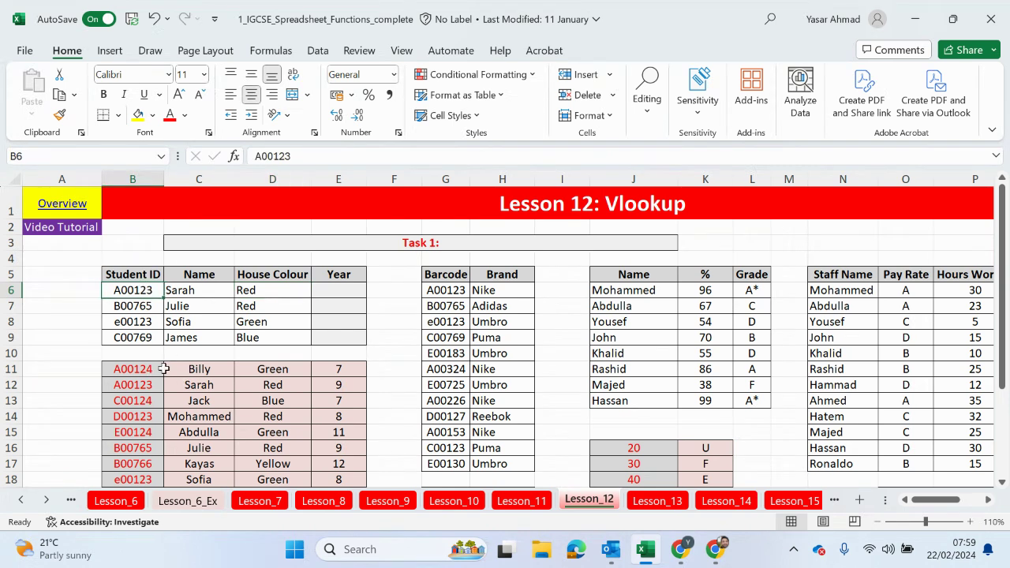
{"action": "left_click_drag", "start_coordinate": [181, 368], "coordinate": [275, 458]}
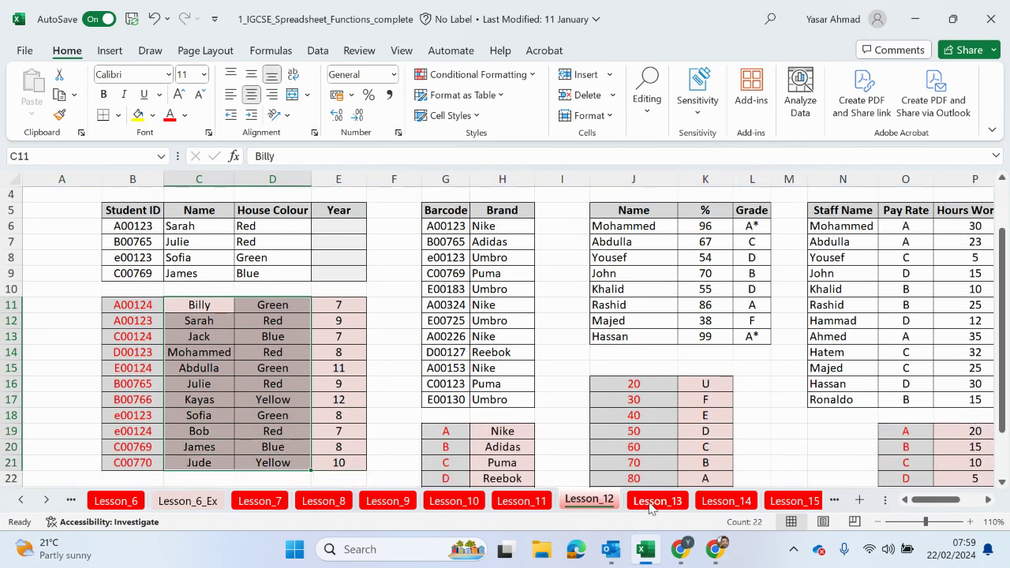
{"action": "left_click", "coordinate": [722, 500]}
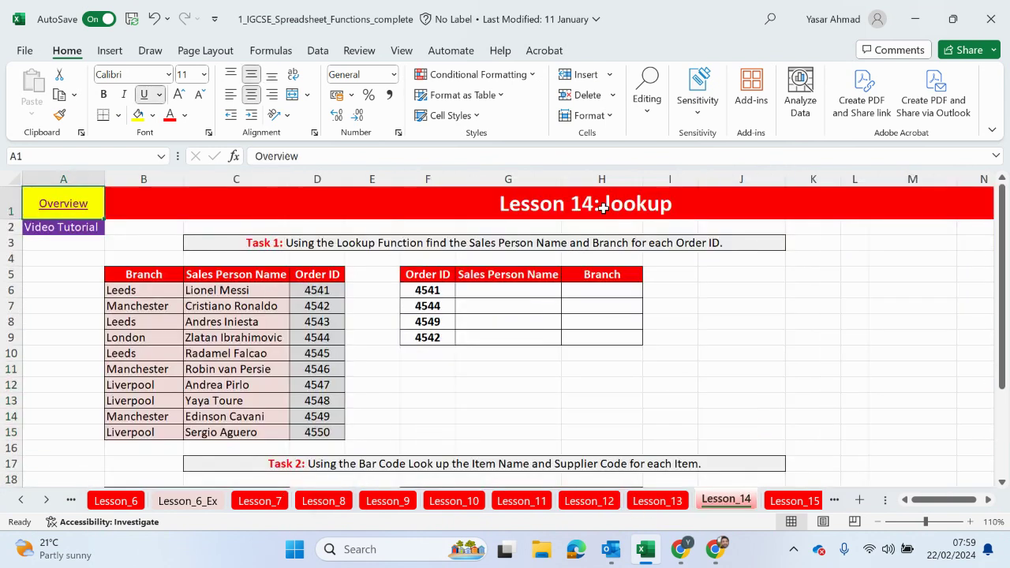
- Examine Task 1's Order ID, Sales Person Name and Branch columns in the source table and the answer table
{"action": "left_click", "coordinate": [442, 292]}
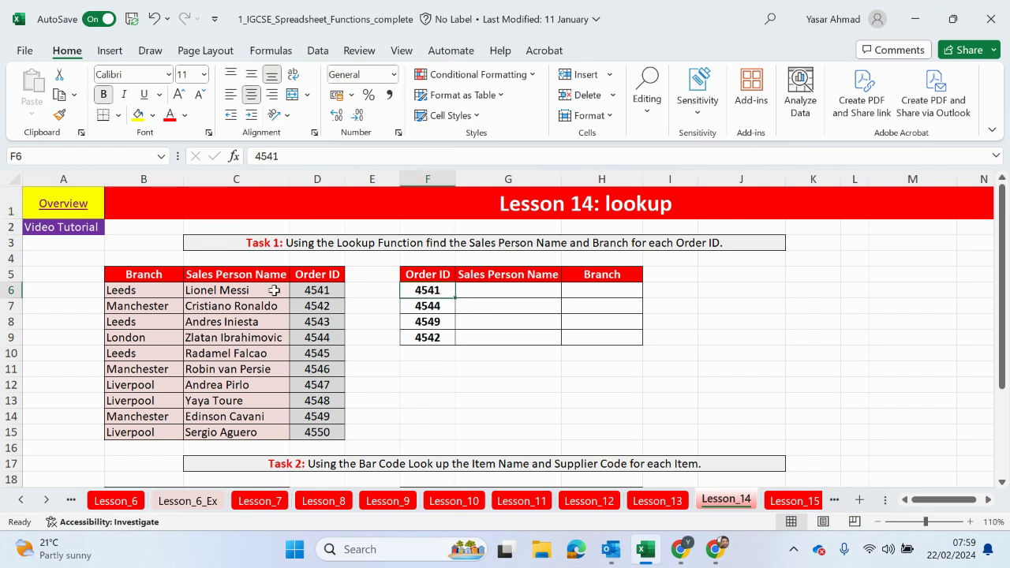
{"action": "left_click_drag", "start_coordinate": [269, 291], "coordinate": [252, 449]}
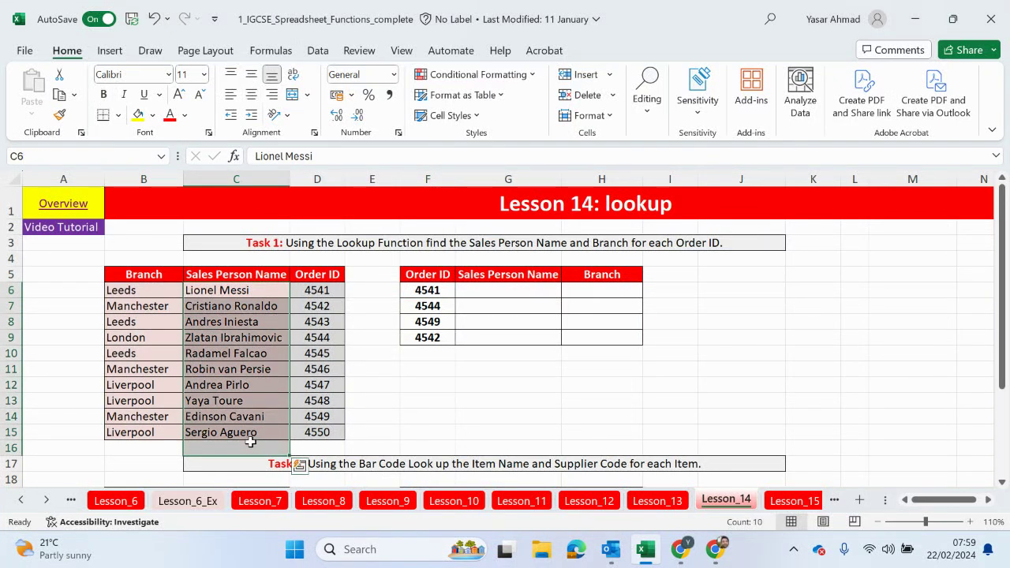
{"action": "left_click_drag", "start_coordinate": [483, 292], "coordinate": [485, 334]}
{"action": "left_click_drag", "start_coordinate": [134, 291], "coordinate": [146, 398]}
{"action": "left_click", "coordinate": [588, 299]}
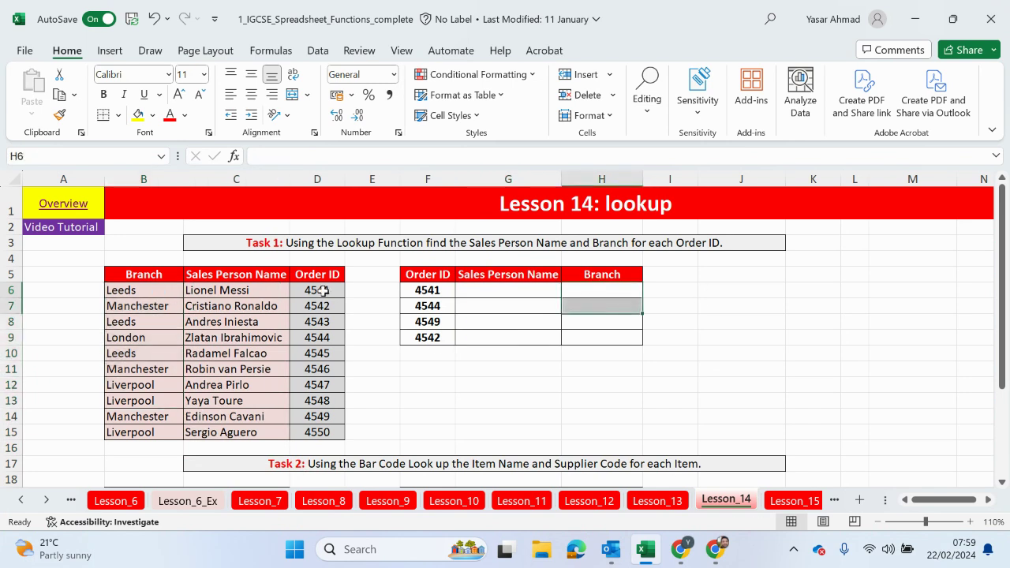
{"action": "left_click_drag", "start_coordinate": [324, 290], "coordinate": [239, 370]}
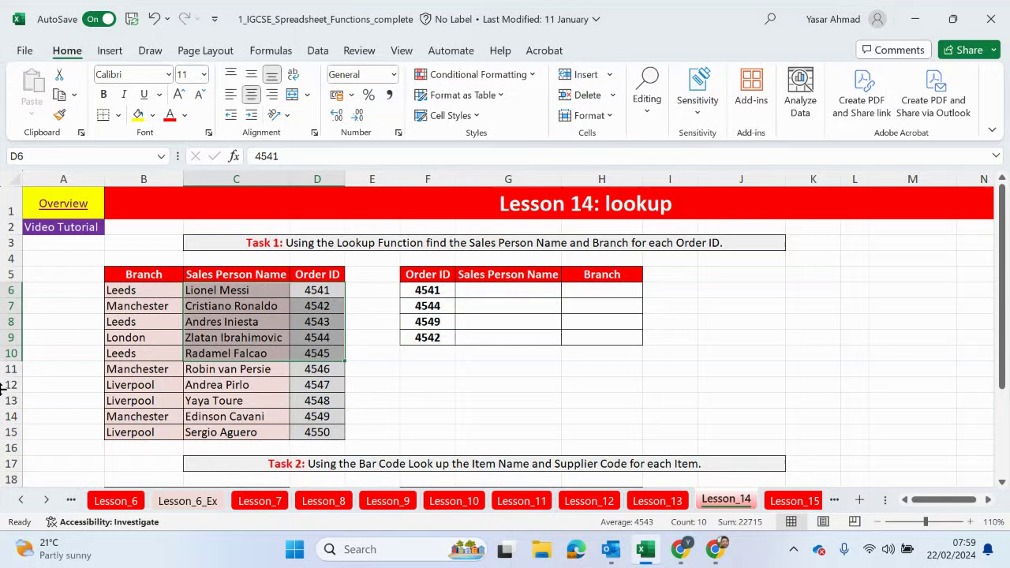
{"action": "left_click", "coordinate": [507, 293]}
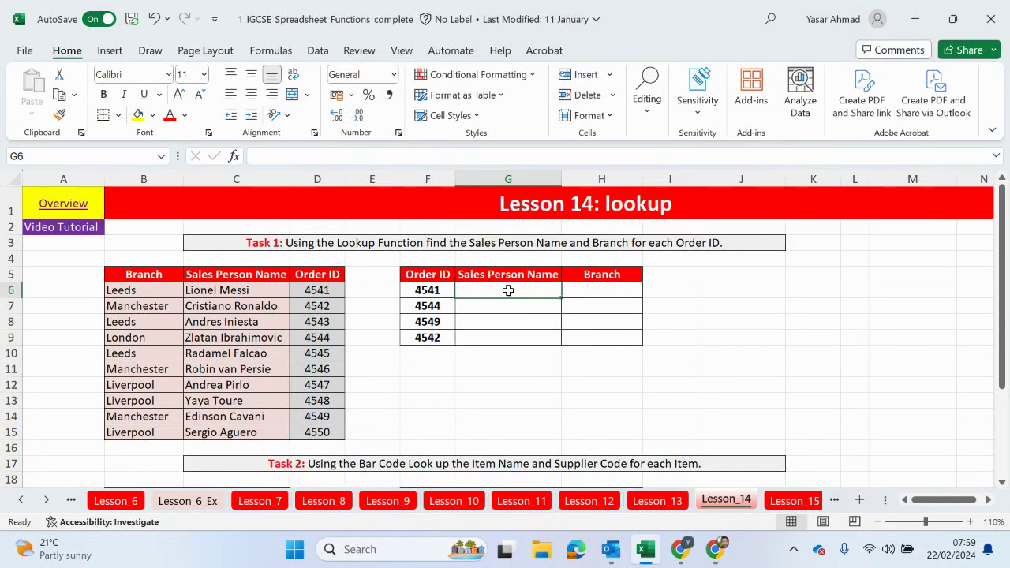
{"action": "type", "text": "="}
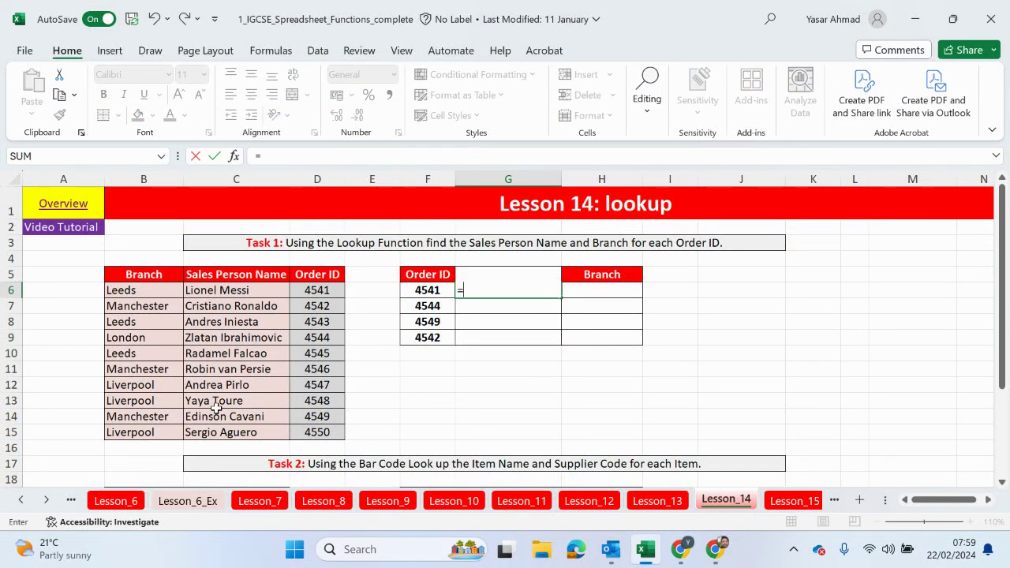
{"action": "key", "text": "Escape"}
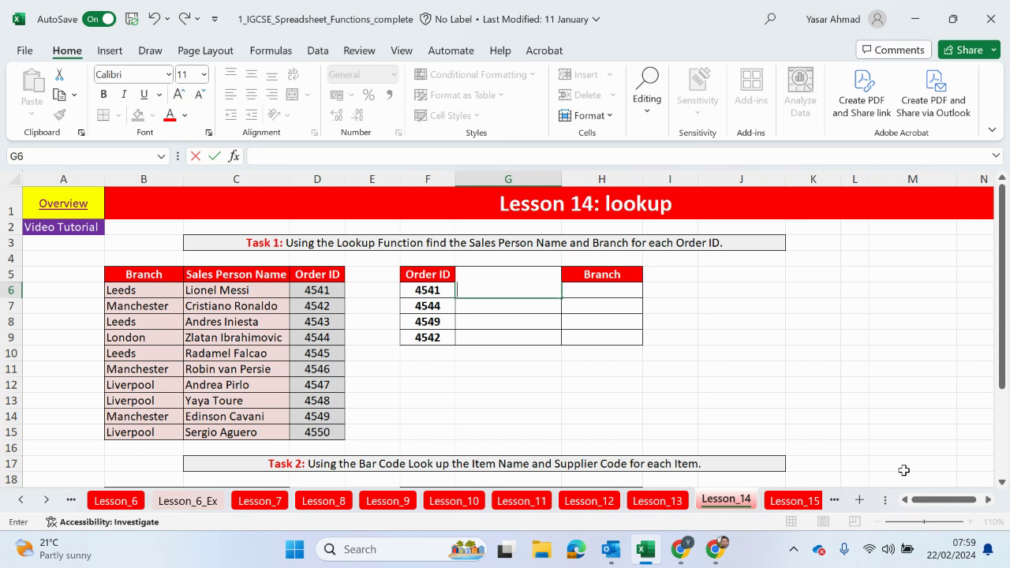
- Compare order 4541 in F6 with the source table's Order ID column and the sales person names beside it
{"action": "left_click", "coordinate": [907, 383]}
{"action": "left_click", "coordinate": [964, 521]}
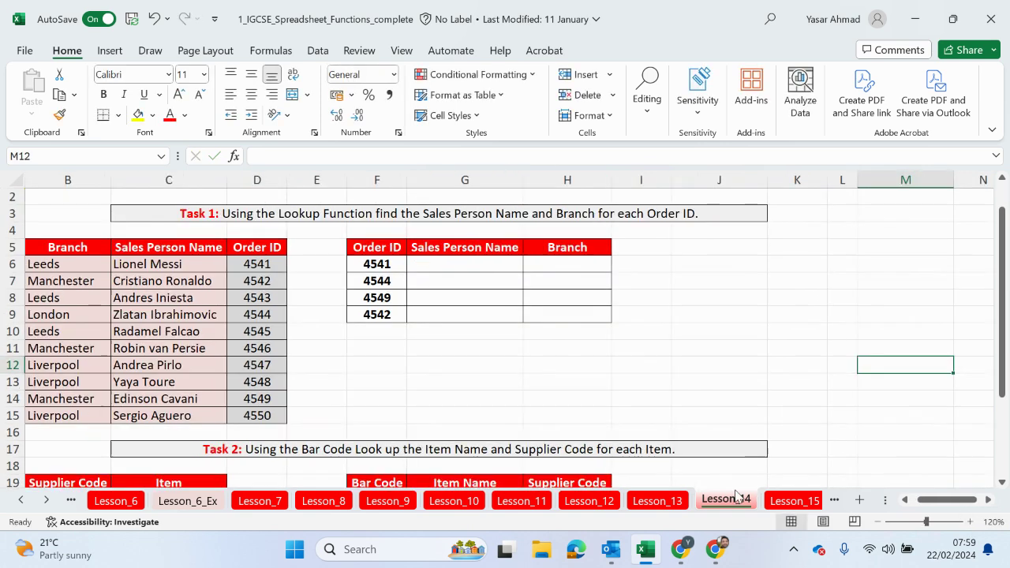
{"action": "left_click_drag", "start_coordinate": [938, 508], "coordinate": [920, 507]}
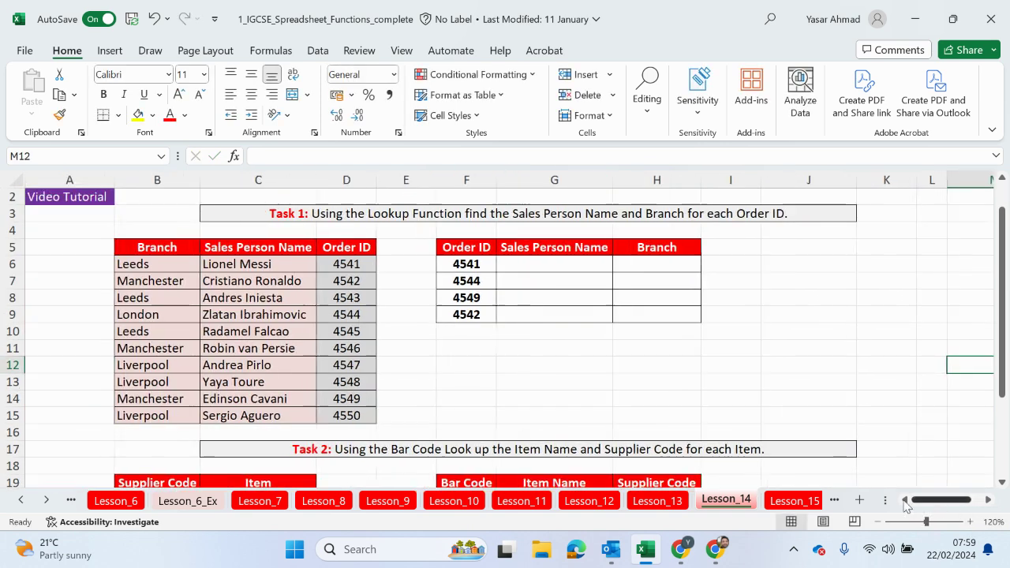
{"action": "scroll", "coordinate": [570, 289], "scroll_direction": "up", "scroll_amount": 1}
{"action": "left_click", "coordinate": [550, 302]}
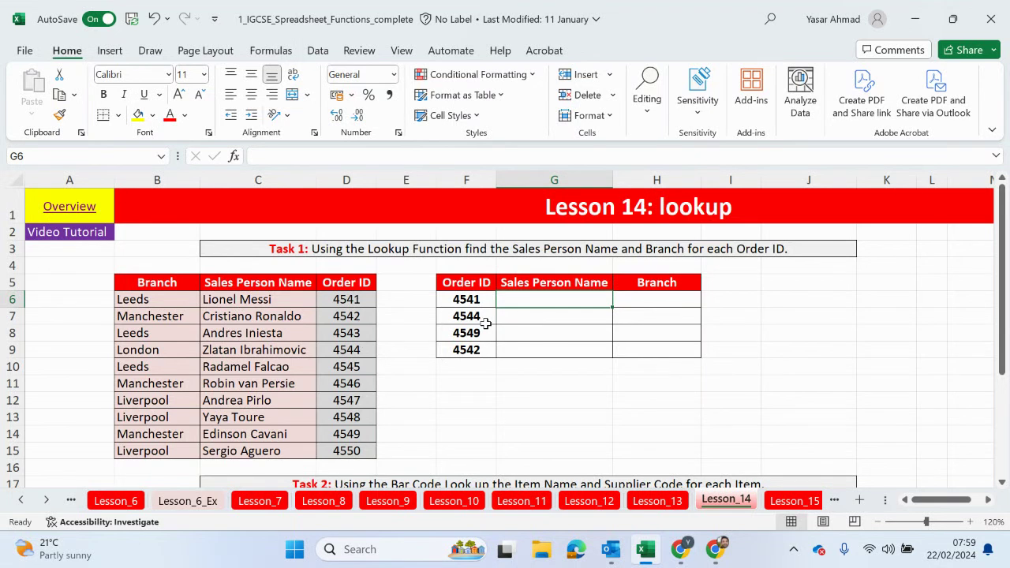
{"action": "left_click", "coordinate": [466, 300]}
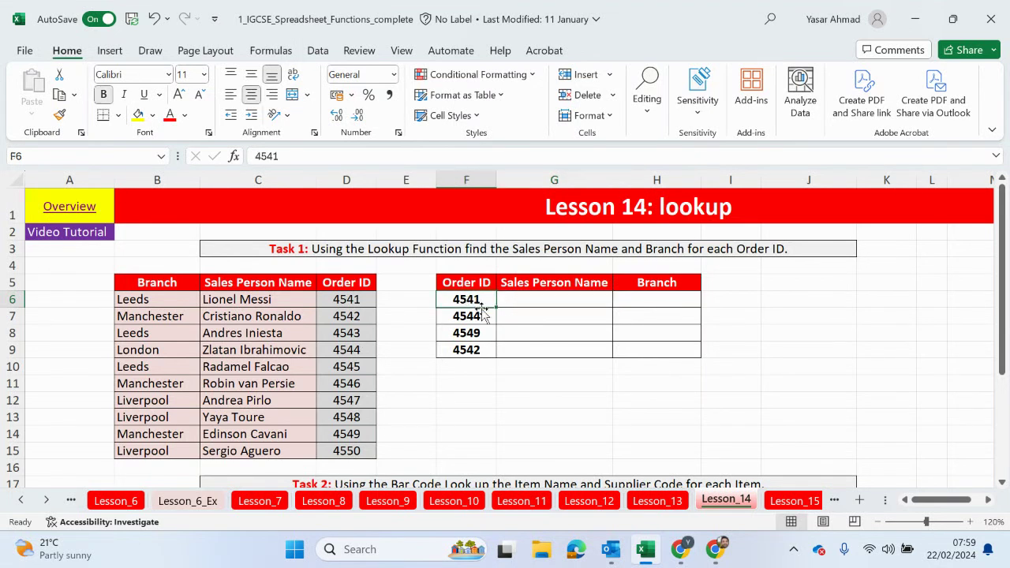
{"action": "left_click", "coordinate": [348, 300]}
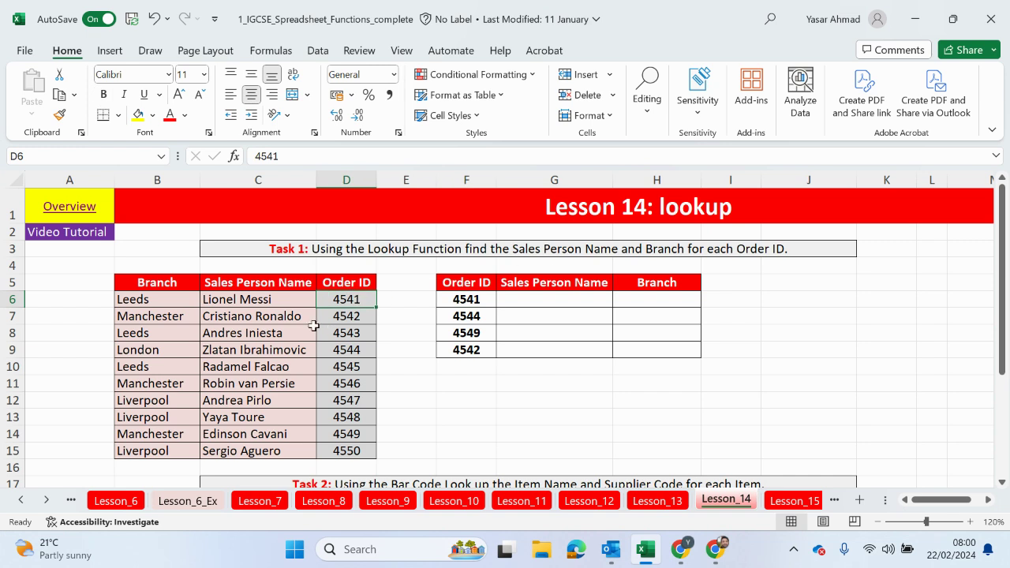
{"action": "left_click_drag", "start_coordinate": [263, 299], "coordinate": [257, 452]}
{"action": "left_click", "coordinate": [540, 304]}
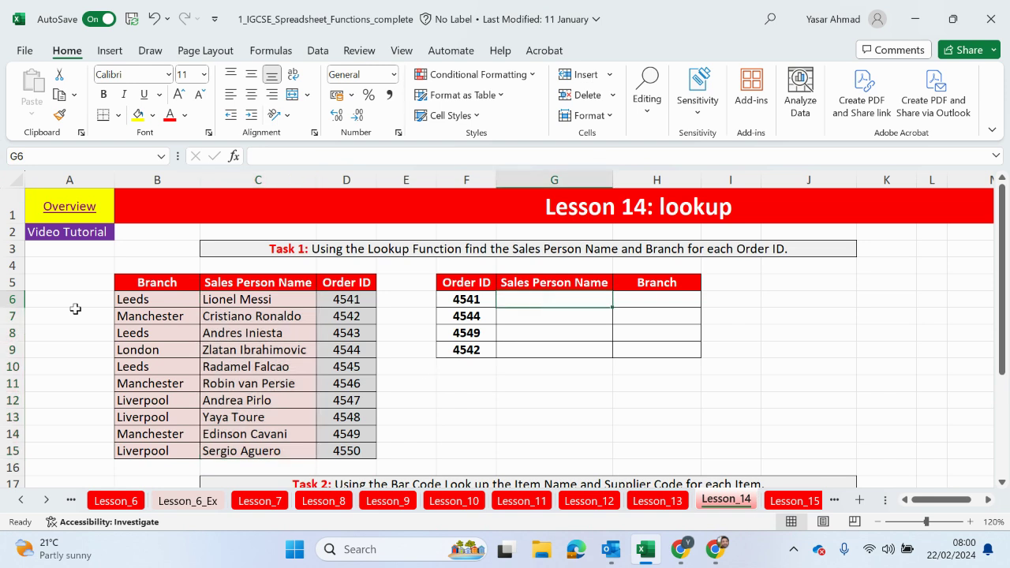
{"action": "left_click_drag", "start_coordinate": [338, 299], "coordinate": [203, 442]}
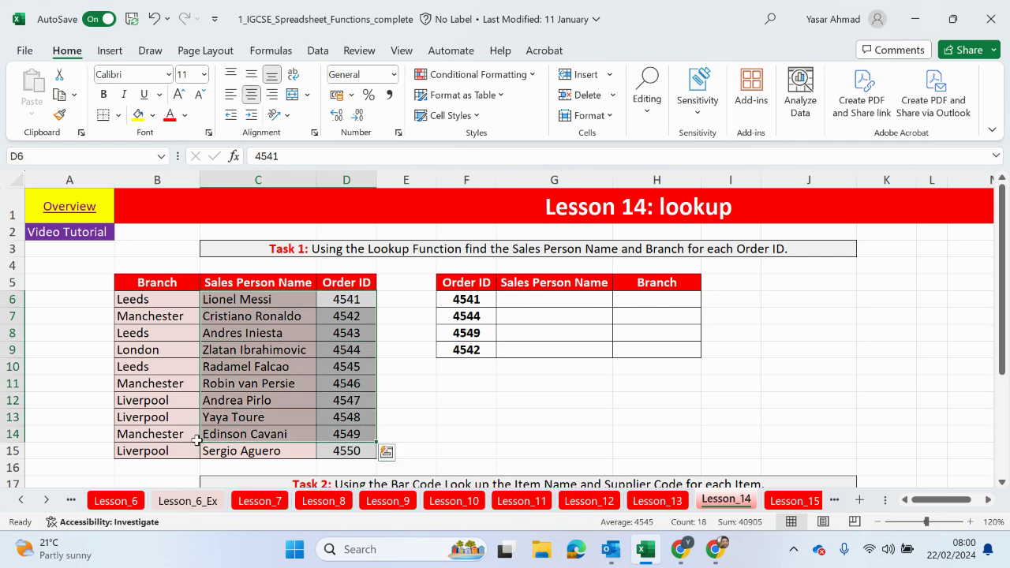
- Start a LOOKUP formula in G6 with F6 as the lookup value and the absolute range $D$6:$D$15 as the lookup vector
{"action": "left_click", "coordinate": [543, 296]}
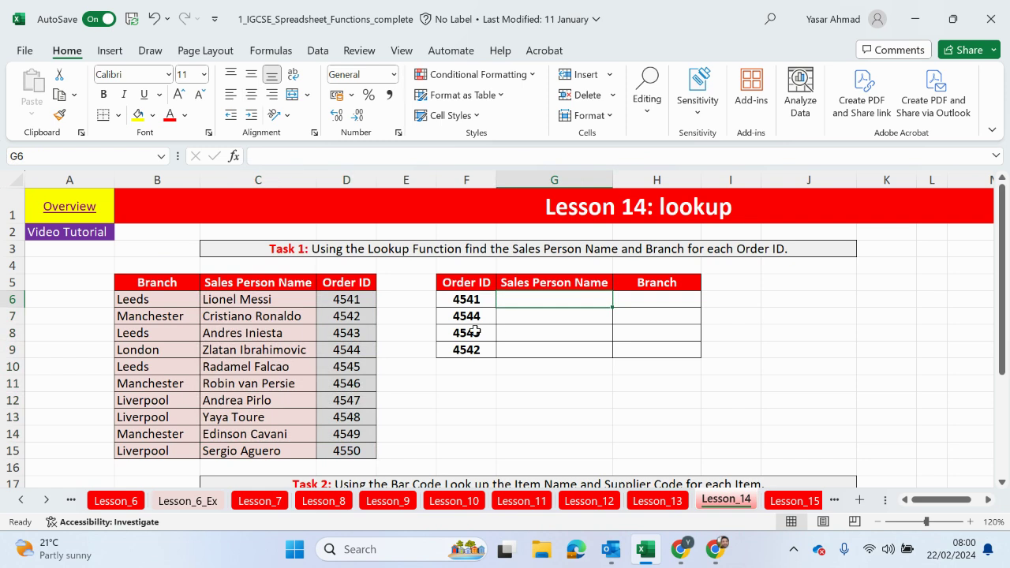
{"action": "type", "text": "=loo"}
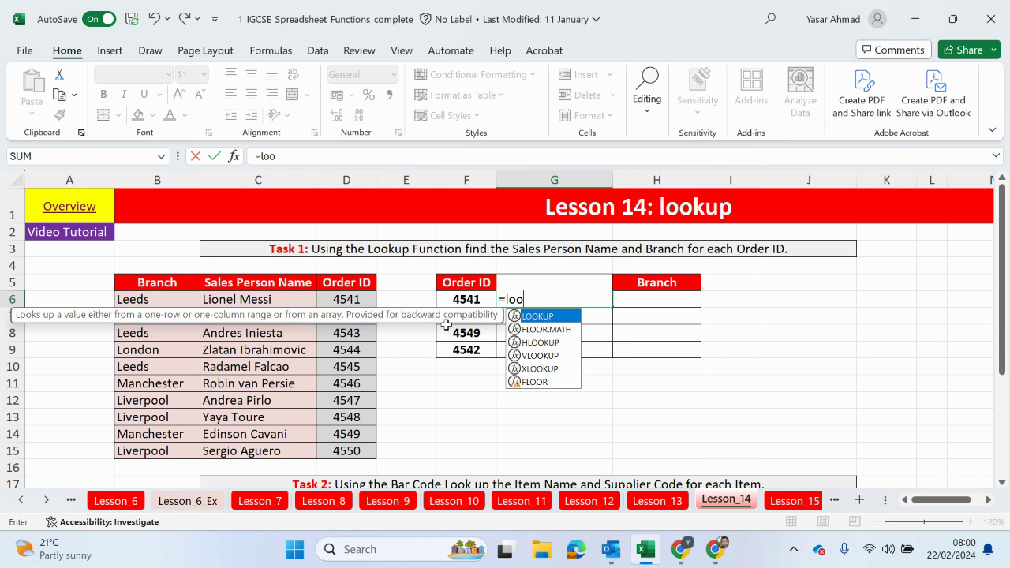
{"action": "double_click", "coordinate": [537, 317]}
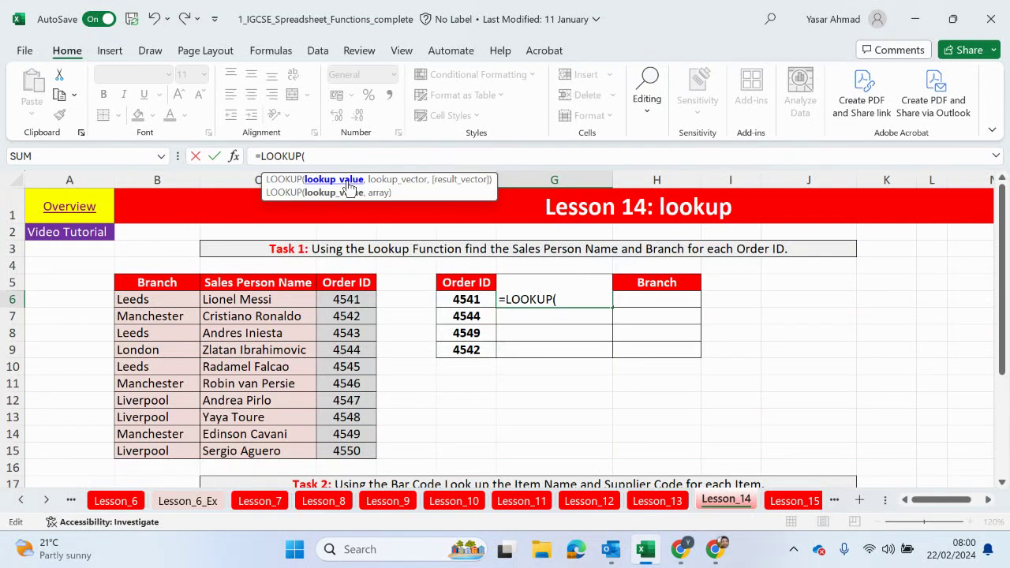
{"action": "left_click", "coordinate": [481, 303]}
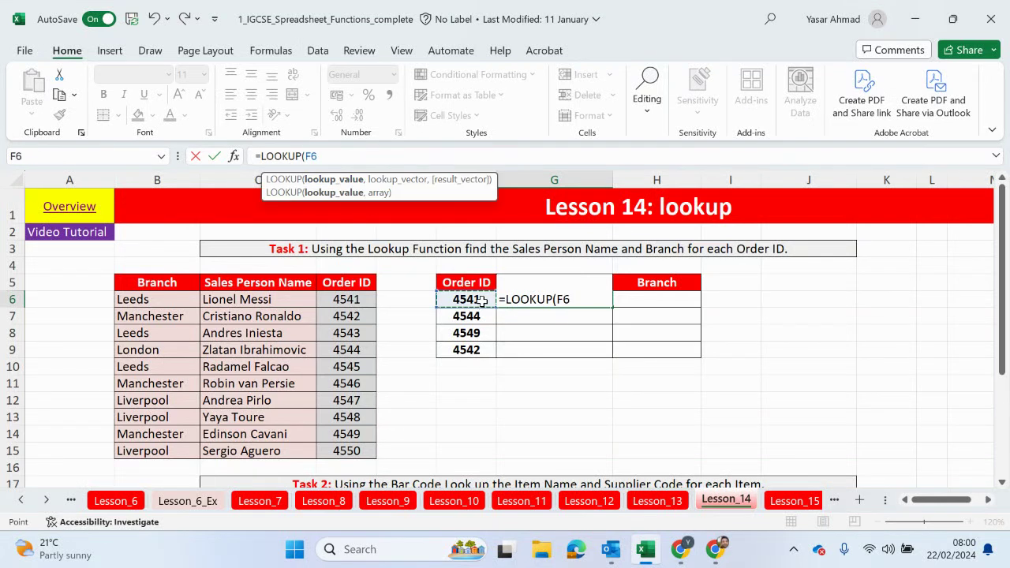
{"action": "type", "text": ","}
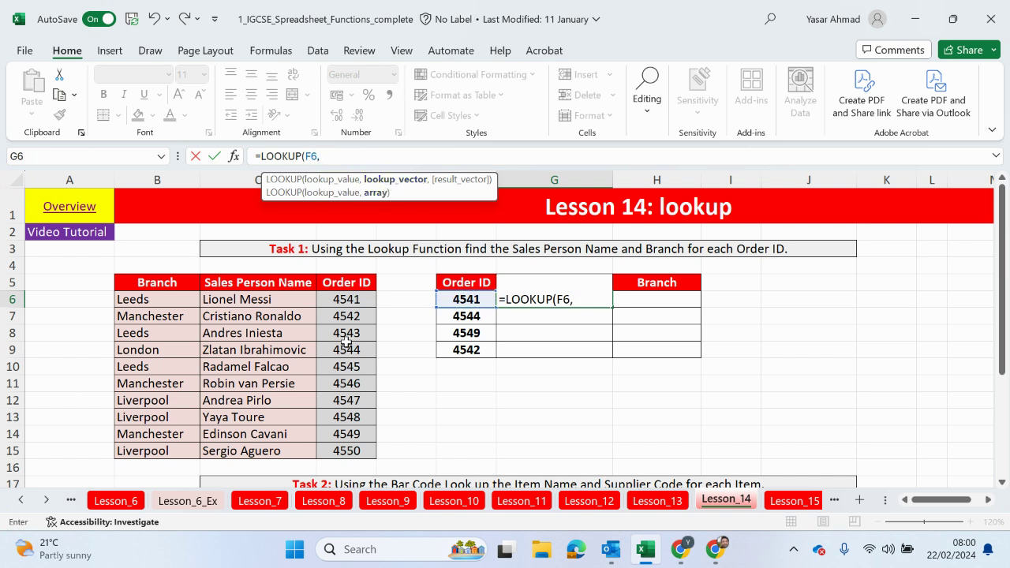
{"action": "left_click_drag", "start_coordinate": [345, 300], "coordinate": [340, 451]}
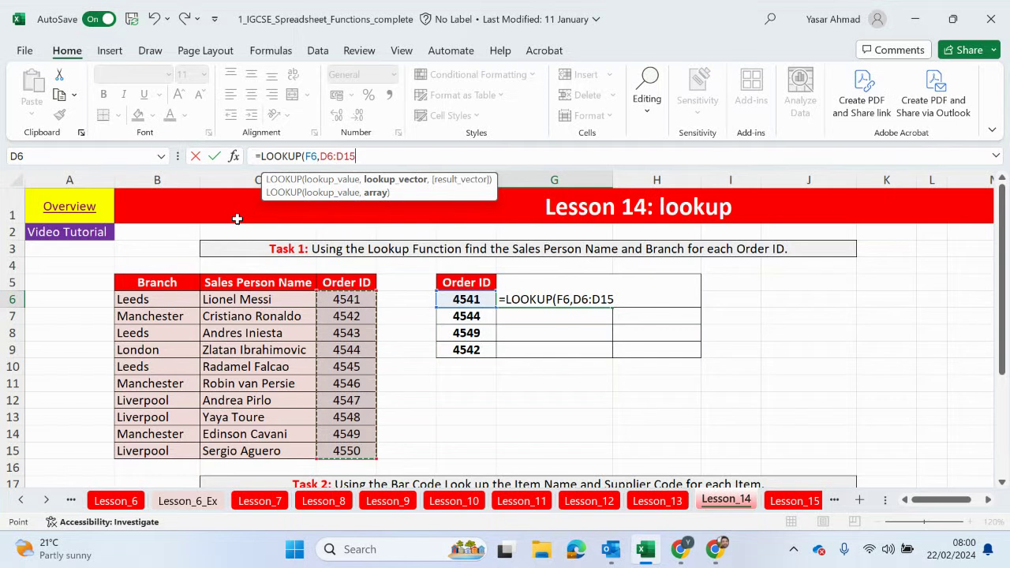
{"action": "key", "text": "F4"}
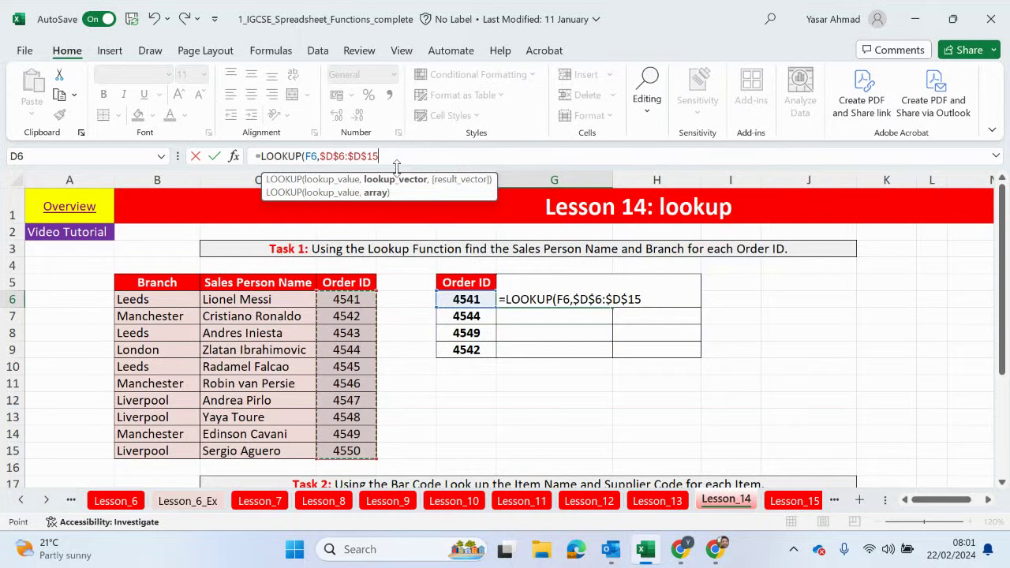
- Complete the G6 formula with the absolute range $C$6:$C$15 as the result vector and enter it
{"action": "type", "text": ","}
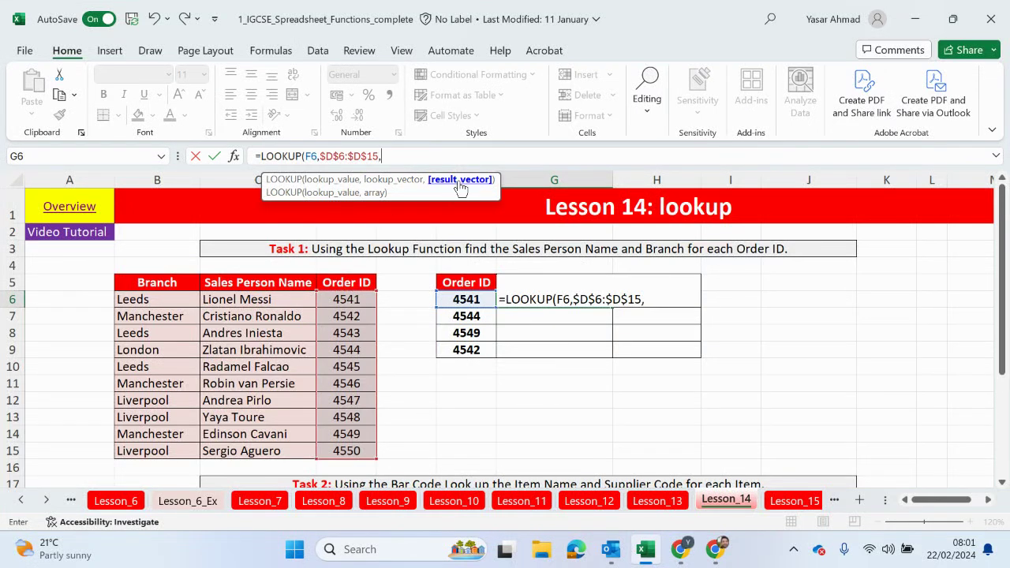
{"action": "left_click_drag", "start_coordinate": [270, 299], "coordinate": [249, 443]}
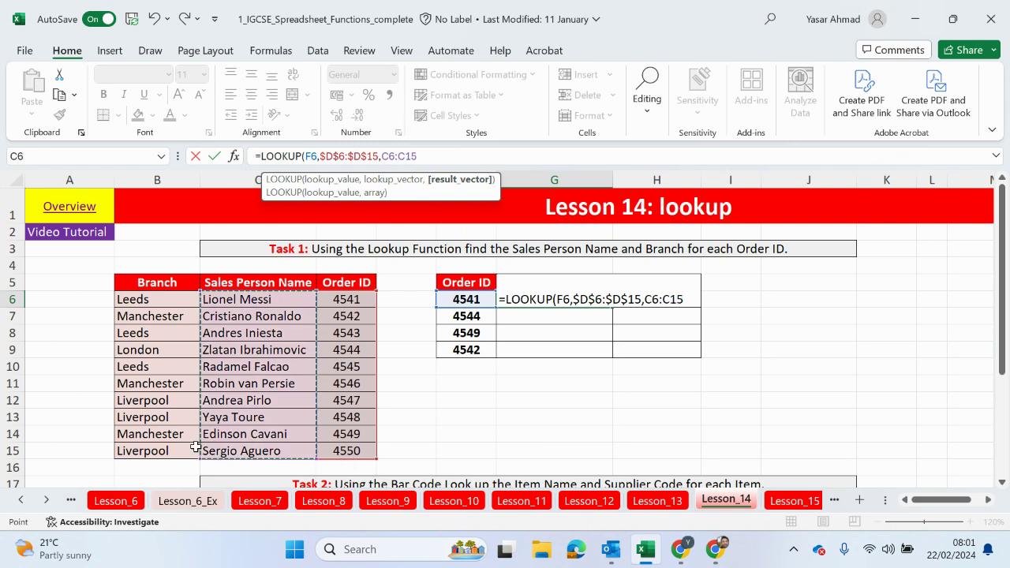
{"action": "key", "text": "F4"}
{"action": "type", "text": ")"}
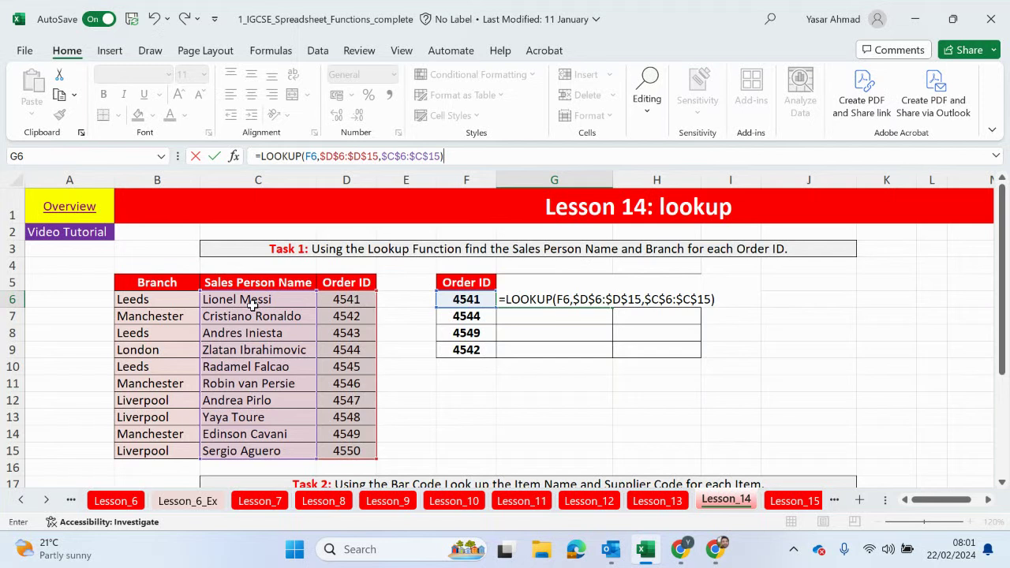
{"action": "key", "text": "Return"}
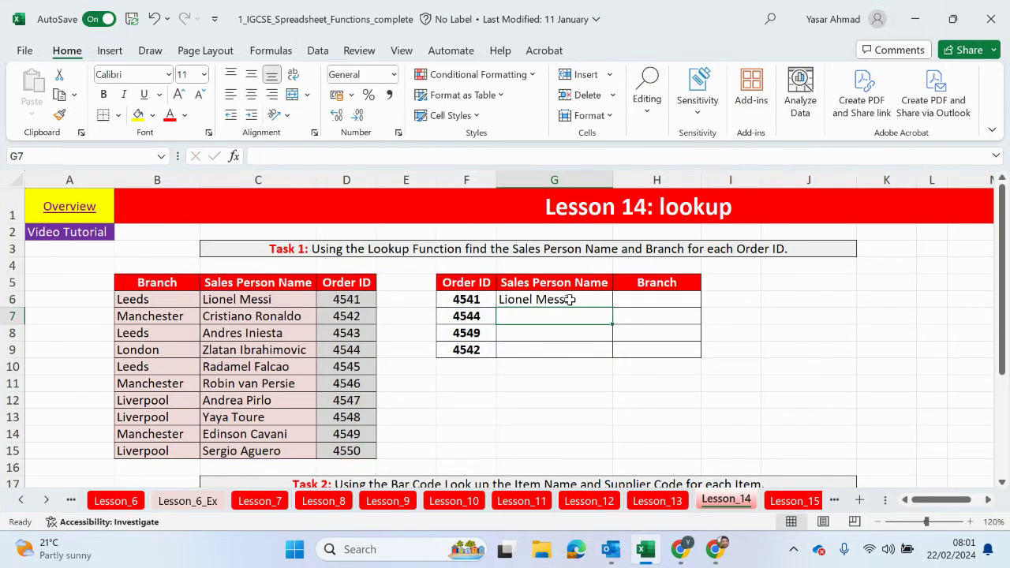
- Copy the LOOKUP formula from G6 down to G9 and check the copied formula in G7
{"action": "left_click", "coordinate": [570, 301]}
{"action": "left_click_drag", "start_coordinate": [607, 319], "coordinate": [597, 355]}
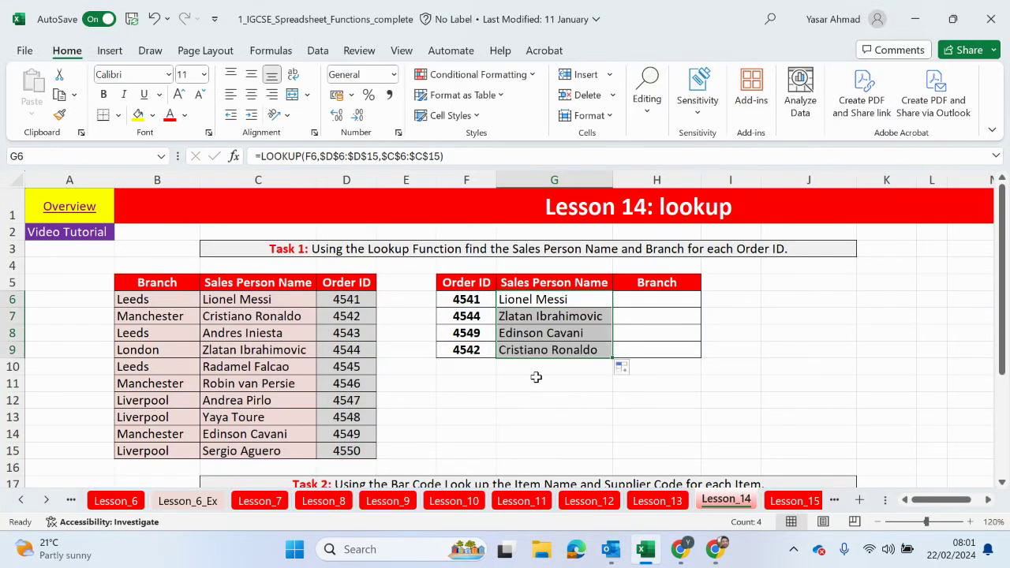
{"action": "left_click", "coordinate": [519, 319]}
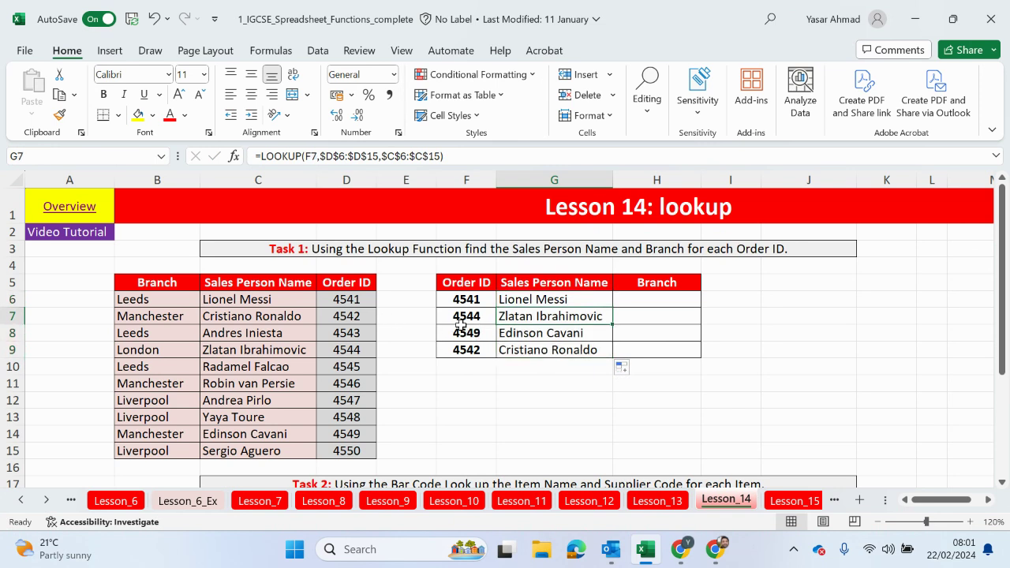
- Check the source row for the order ID in F7 against G7, and review the order IDs and names in F6:G9
{"action": "left_click", "coordinate": [352, 348]}
{"action": "left_click", "coordinate": [299, 349]}
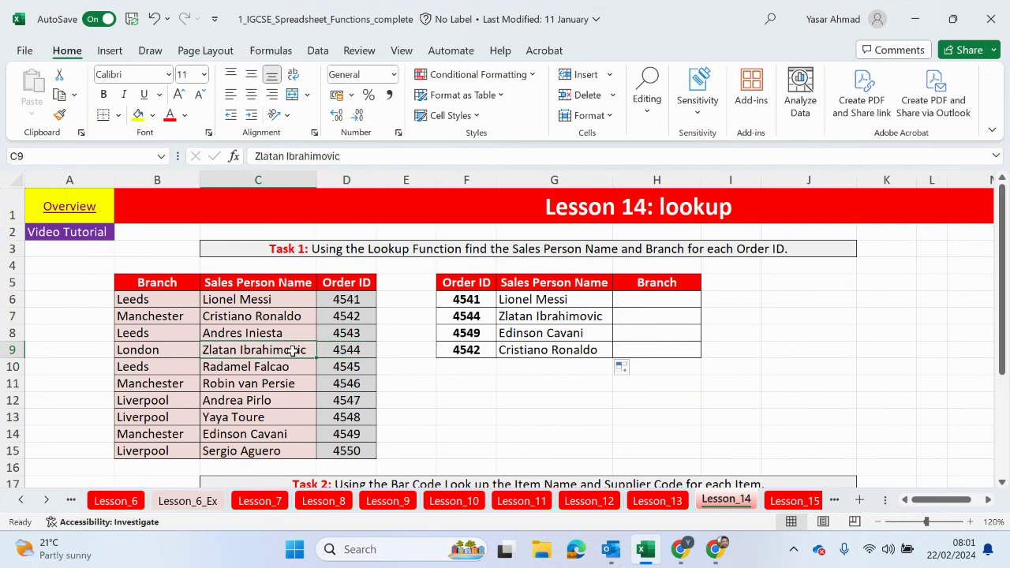
{"action": "left_click", "coordinate": [653, 300]}
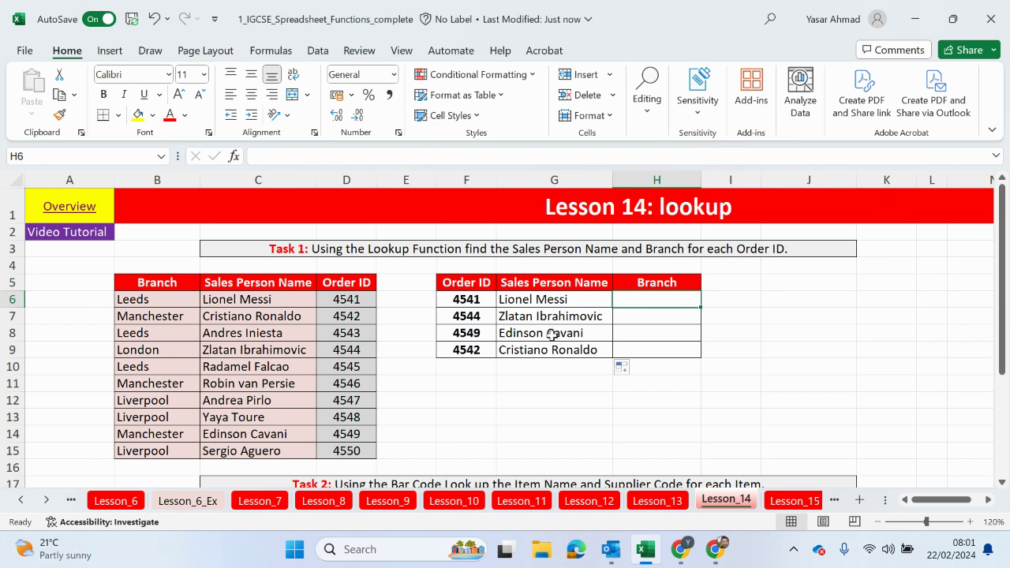
{"action": "mouse_move", "coordinate": [456, 299]}
{"action": "left_mouse_down"}
{"action": "mouse_move", "coordinate": [466, 351]}
{"action": "mouse_move", "coordinate": [472, 301]}
{"action": "left_mouse_up"}
{"action": "left_click", "coordinate": [466, 317]}
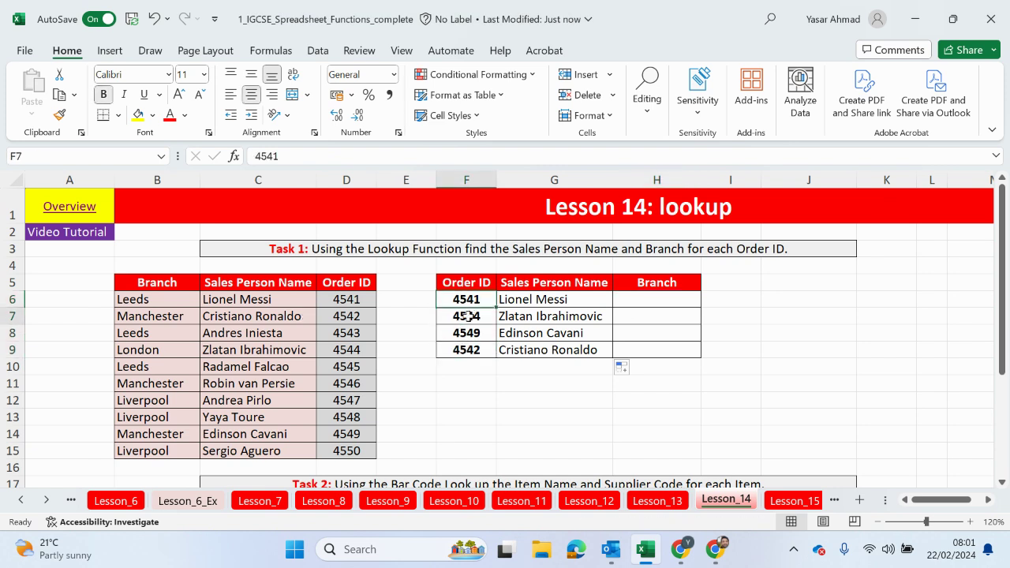
{"action": "left_click", "coordinate": [466, 333]}
{"action": "left_click", "coordinate": [466, 350]}
{"action": "left_click_drag", "start_coordinate": [521, 304], "coordinate": [534, 351]}
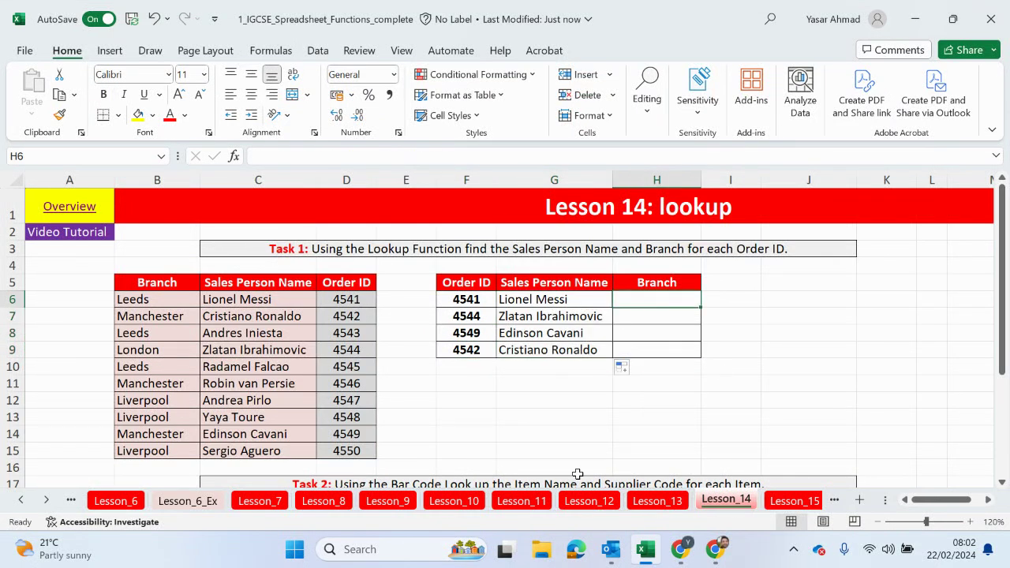
- Start a LOOKUP formula in H6 with F6 as the lookup value and the absolute range $D$6:$D$15 as the lookup vector
{"action": "type", "text": "=loo"}
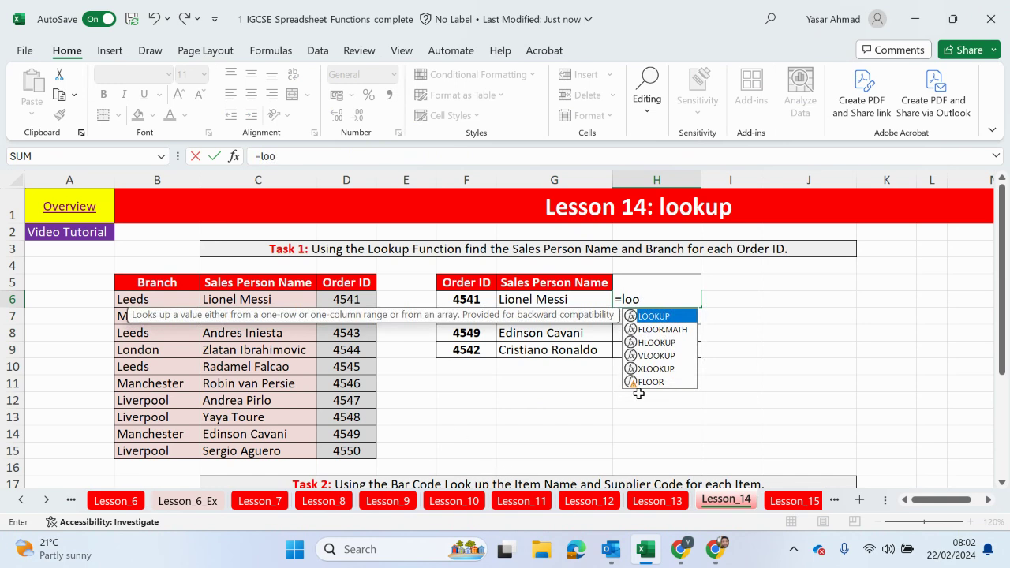
{"action": "double_click", "coordinate": [660, 316]}
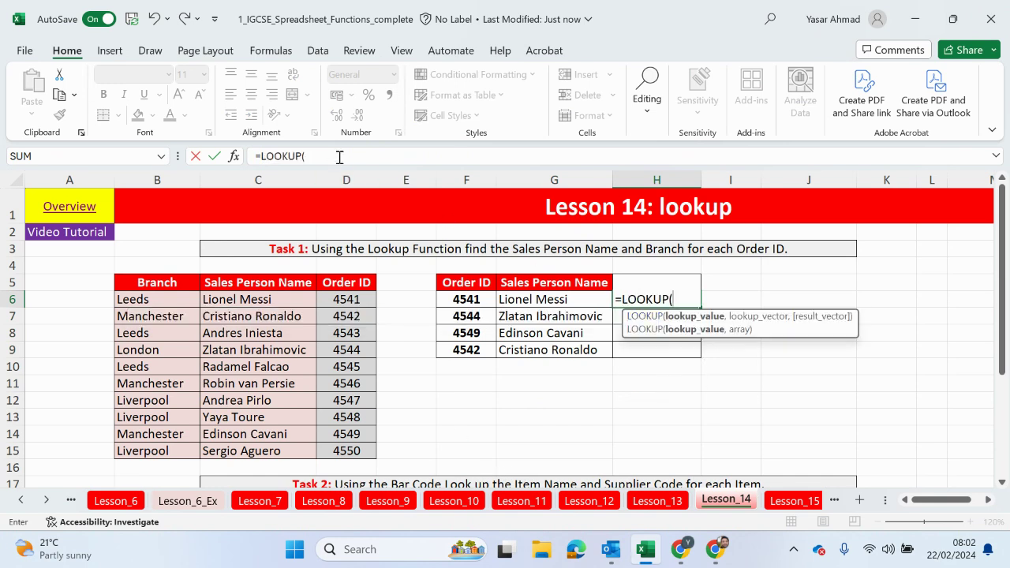
{"action": "left_click", "coordinate": [465, 300]}
{"action": "type", "text": ","}
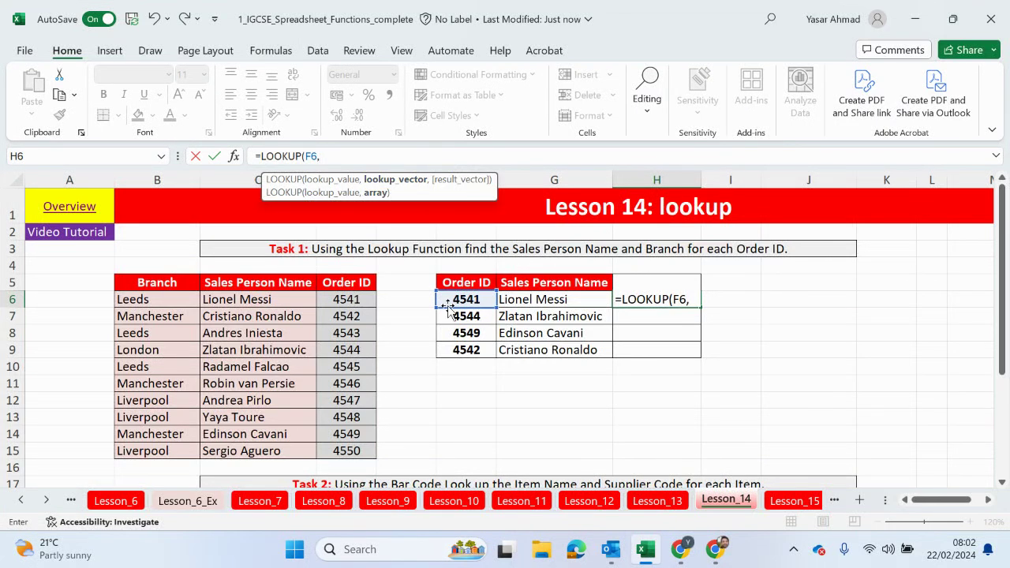
{"action": "left_click_drag", "start_coordinate": [355, 301], "coordinate": [352, 450]}
{"action": "key", "text": "F4"}
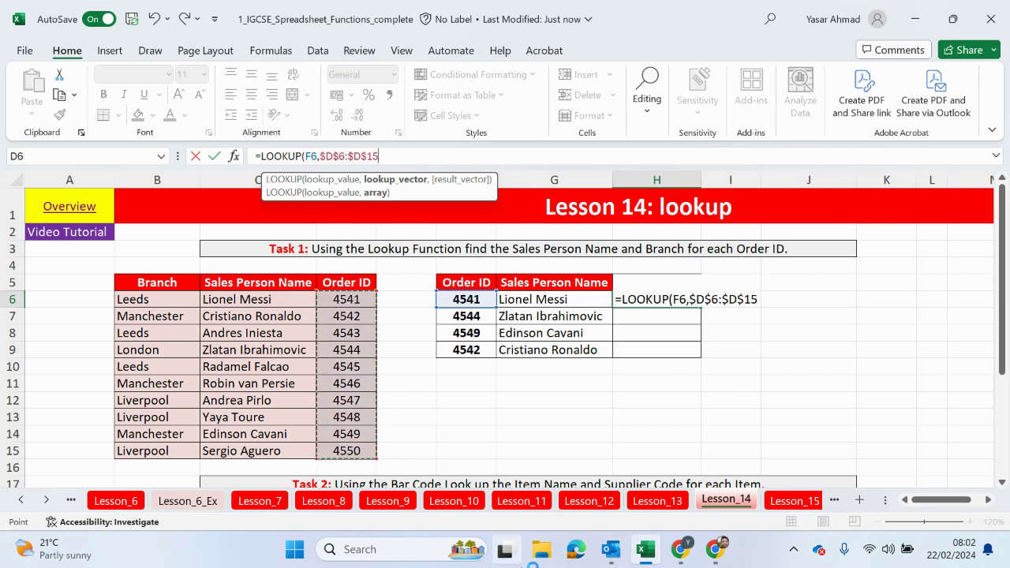
{"action": "type", "text": ","}
{"action": "mouse_move", "coordinate": [525, 566]}
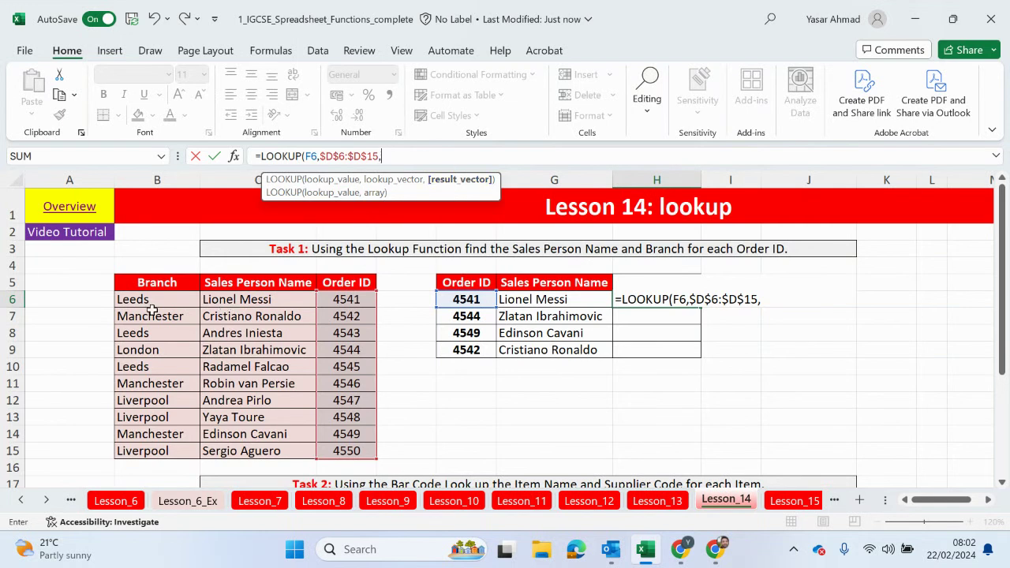
- Complete the H6 formula with the absolute Branch range $B$6:$B$15 as the result vector and enter it
{"action": "left_click_drag", "start_coordinate": [151, 308], "coordinate": [148, 452]}
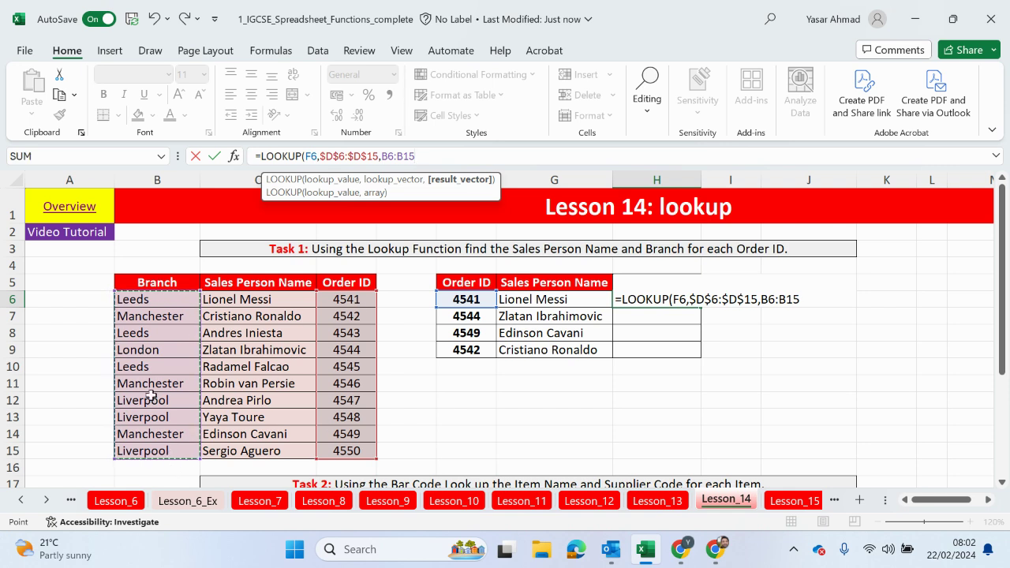
{"action": "key", "text": "F4"}
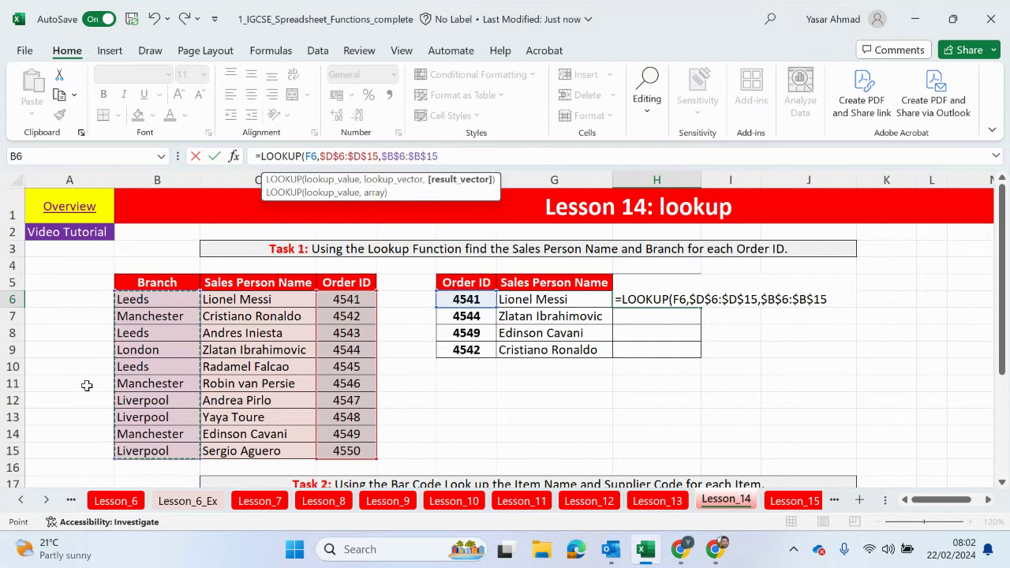
{"action": "type", "text": ")"}
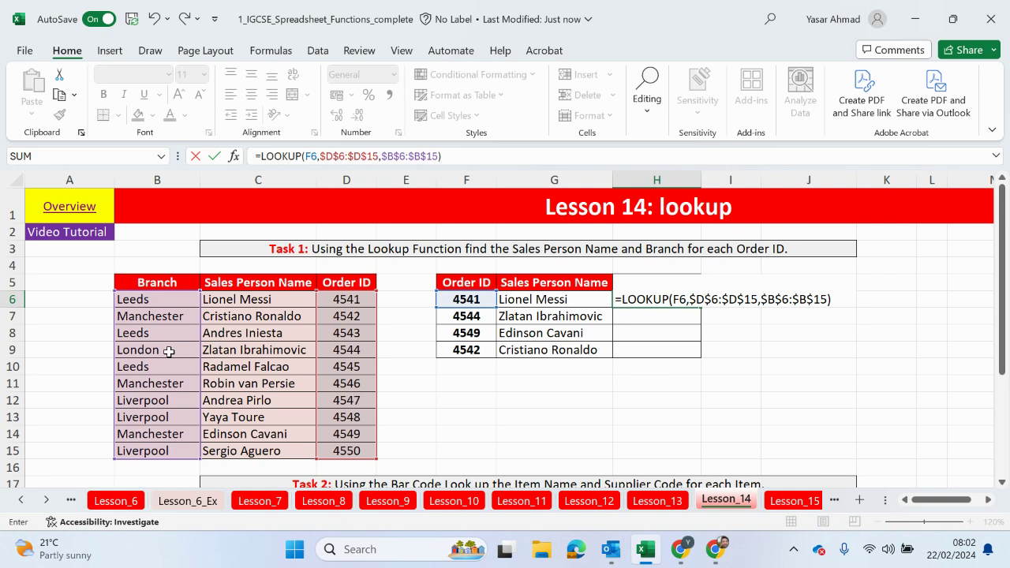
{"action": "key", "text": "Return"}
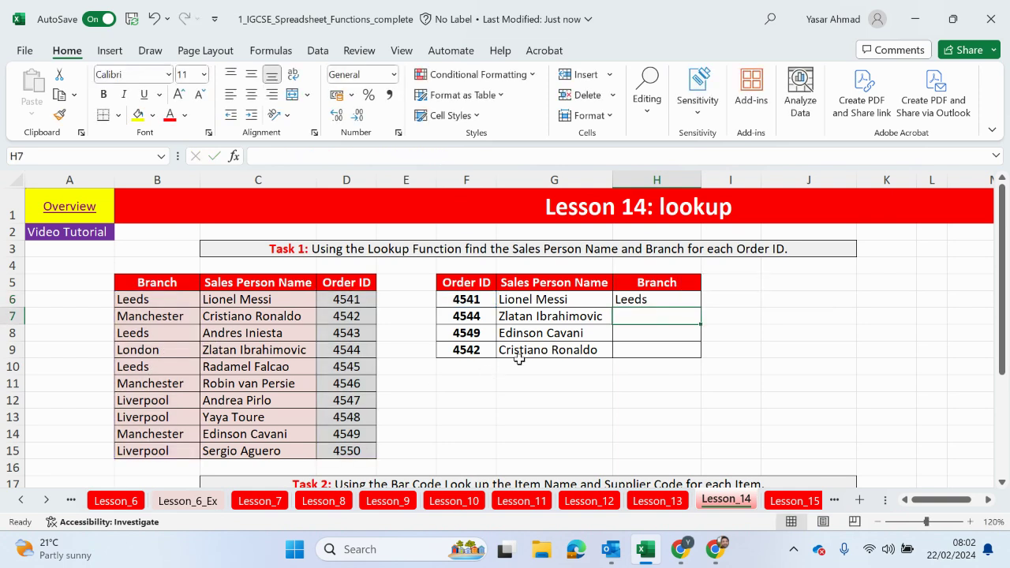
- Copy the Branch LOOKUP formula from H6 down to H9
{"action": "left_click", "coordinate": [637, 302]}
{"action": "left_click_drag", "start_coordinate": [704, 309], "coordinate": [694, 357]}
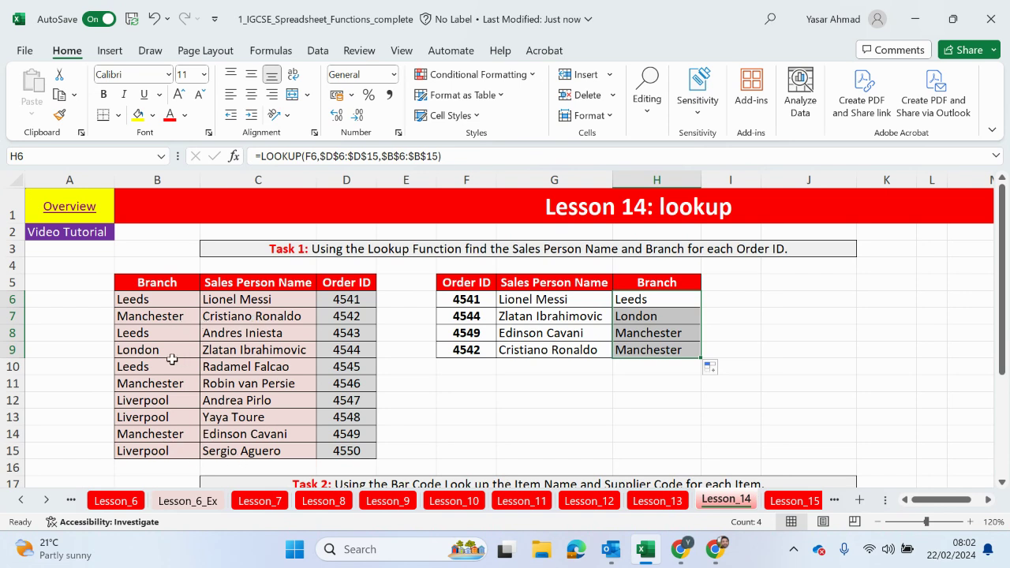
{"action": "left_click", "coordinate": [822, 310]}
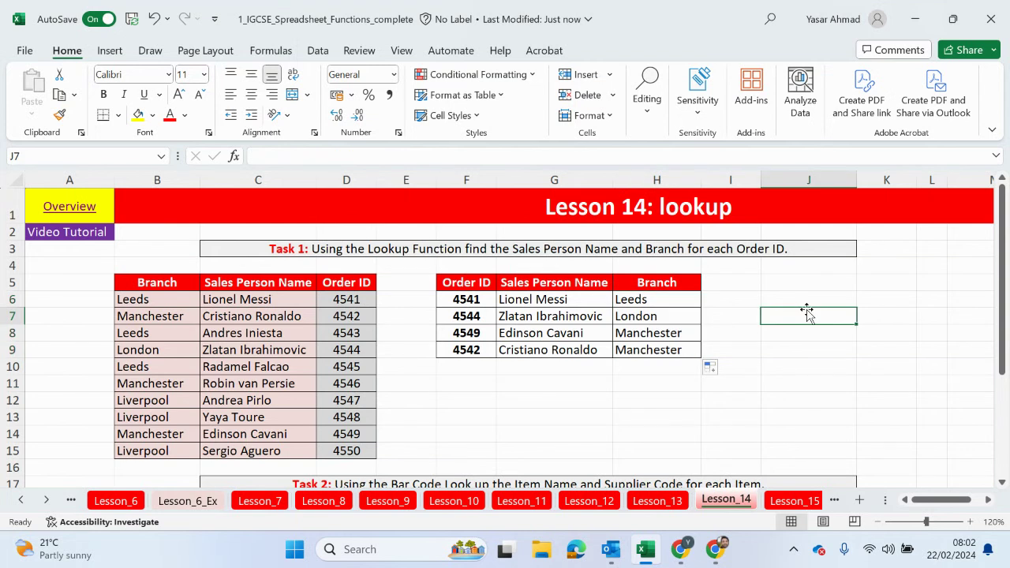
- Examine Task 2's bar codes in F20:F23, the horizontal bar code range B26:E26 and the Item column C20:C23
{"action": "scroll", "coordinate": [779, 372], "scroll_direction": "down", "scroll_amount": 5}
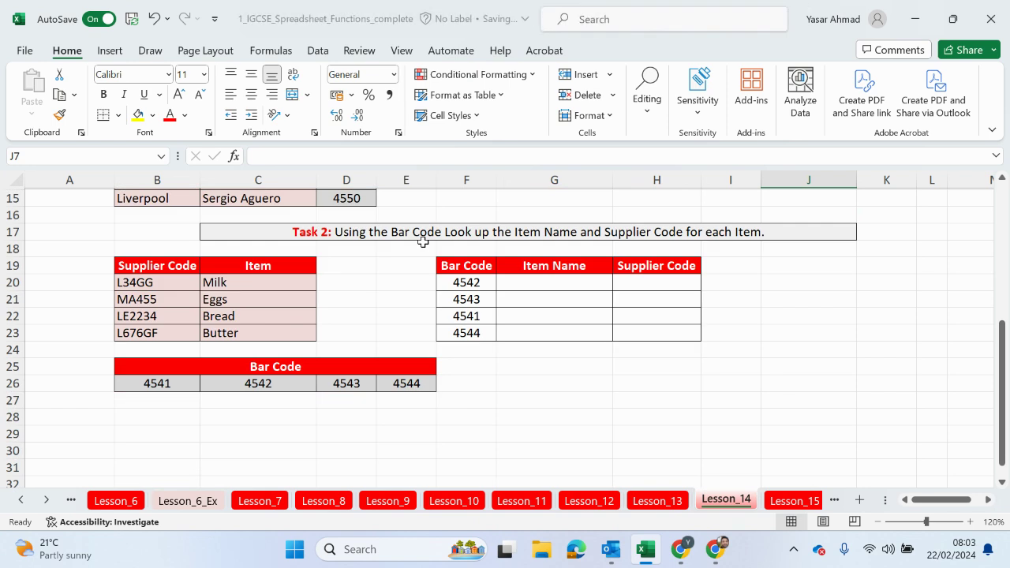
{"action": "scroll", "coordinate": [347, 257], "scroll_direction": "up", "scroll_amount": 1}
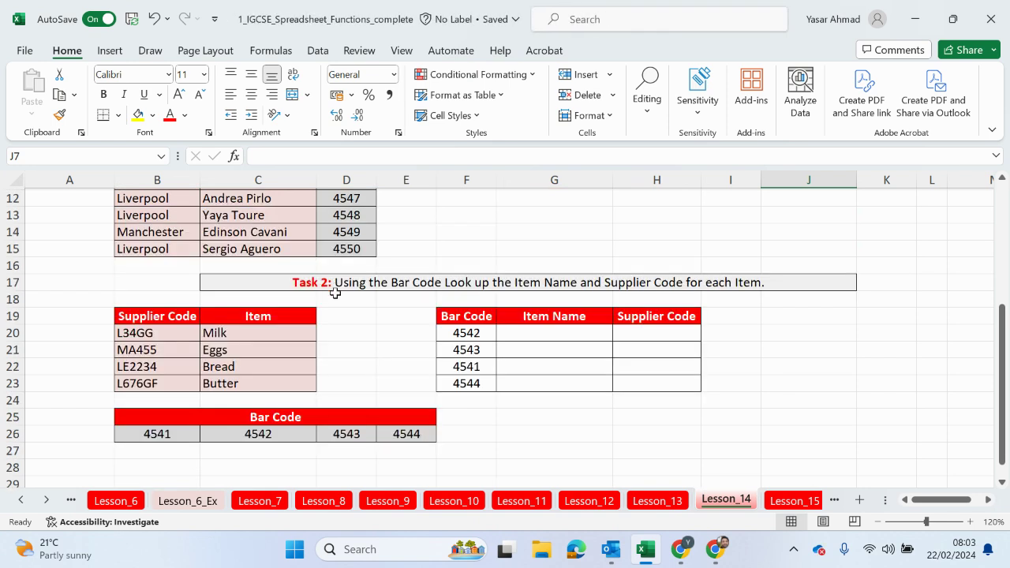
{"action": "left_click_drag", "start_coordinate": [470, 320], "coordinate": [466, 384]}
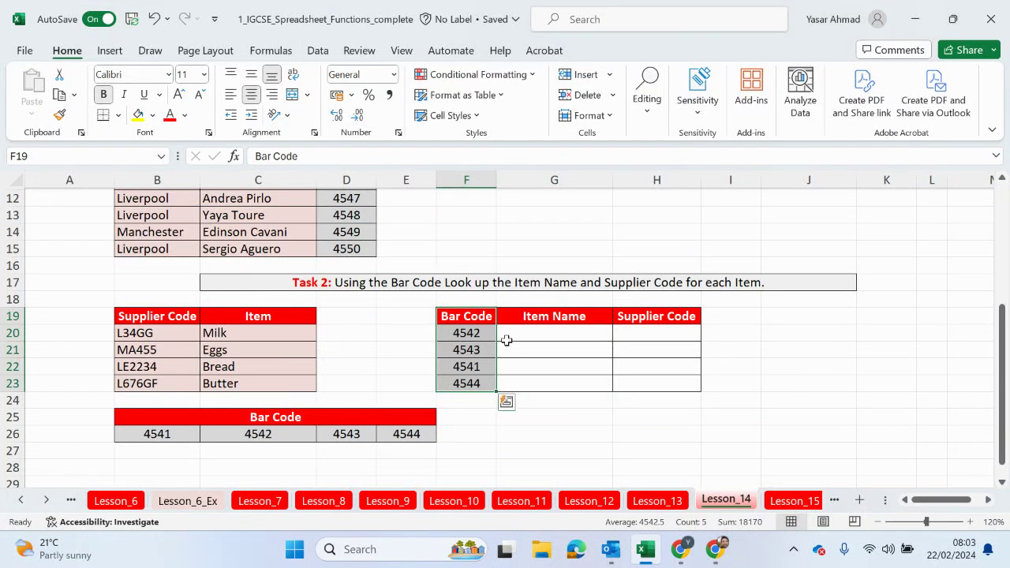
{"action": "left_click", "coordinate": [477, 332]}
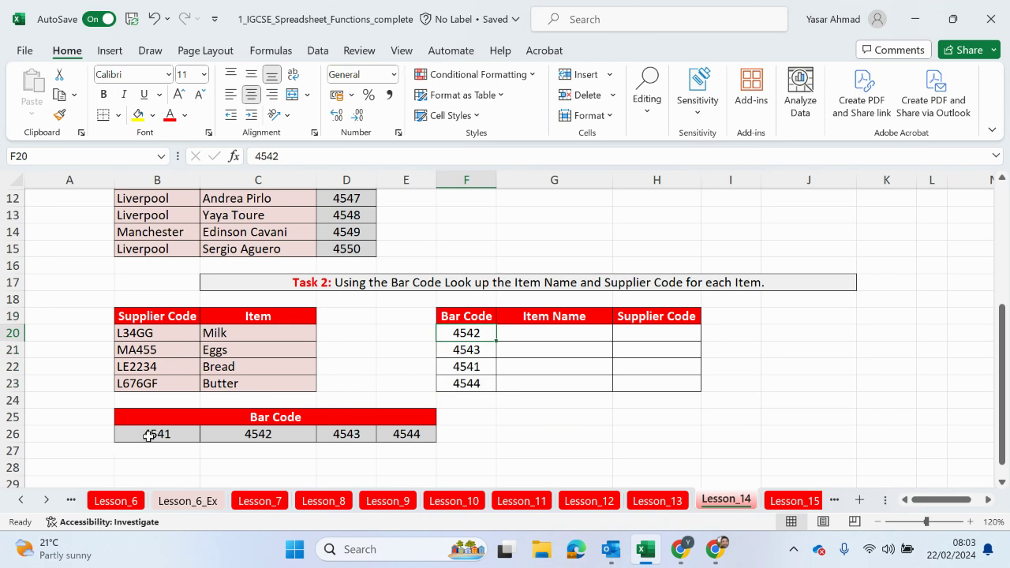
{"action": "left_click_drag", "start_coordinate": [148, 435], "coordinate": [419, 438]}
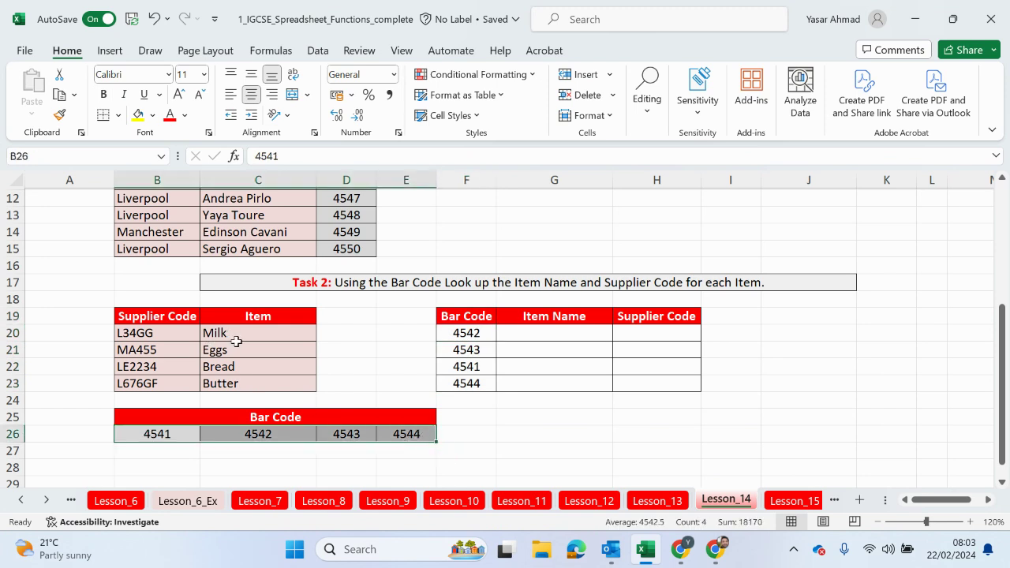
{"action": "left_click_drag", "start_coordinate": [237, 334], "coordinate": [245, 385]}
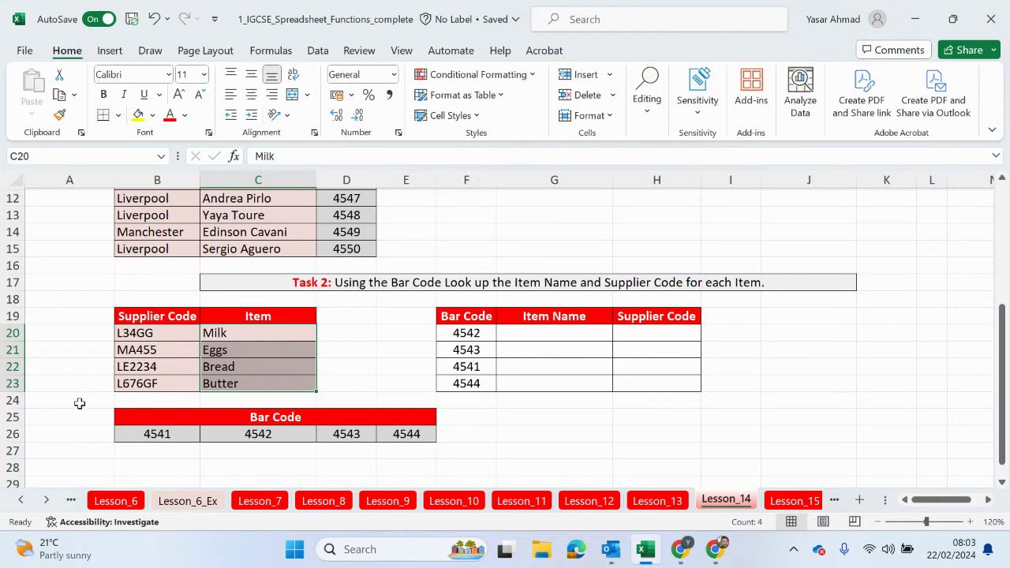
{"action": "left_click_drag", "start_coordinate": [160, 435], "coordinate": [416, 439]}
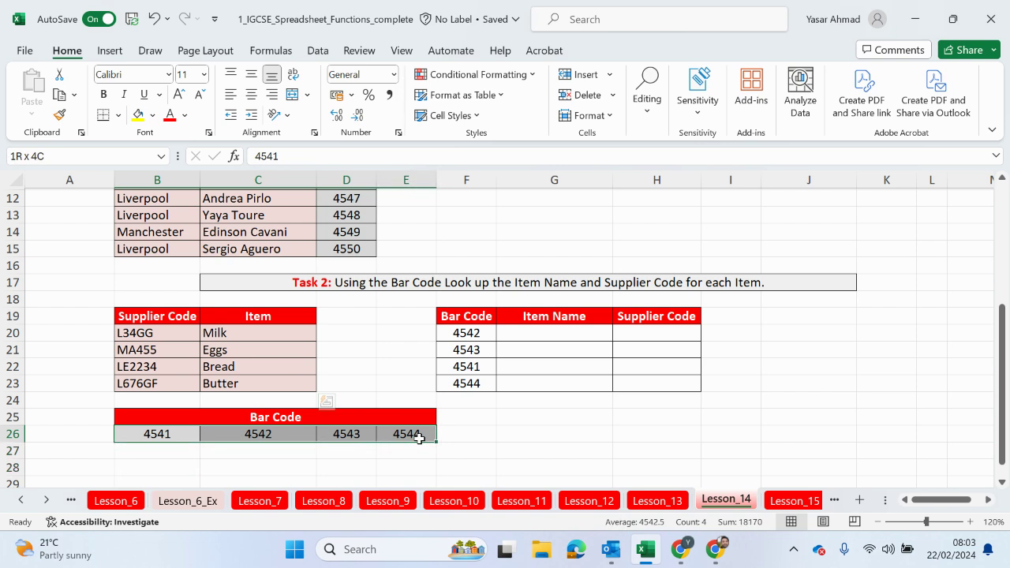
{"action": "left_click_drag", "start_coordinate": [212, 332], "coordinate": [234, 388]}
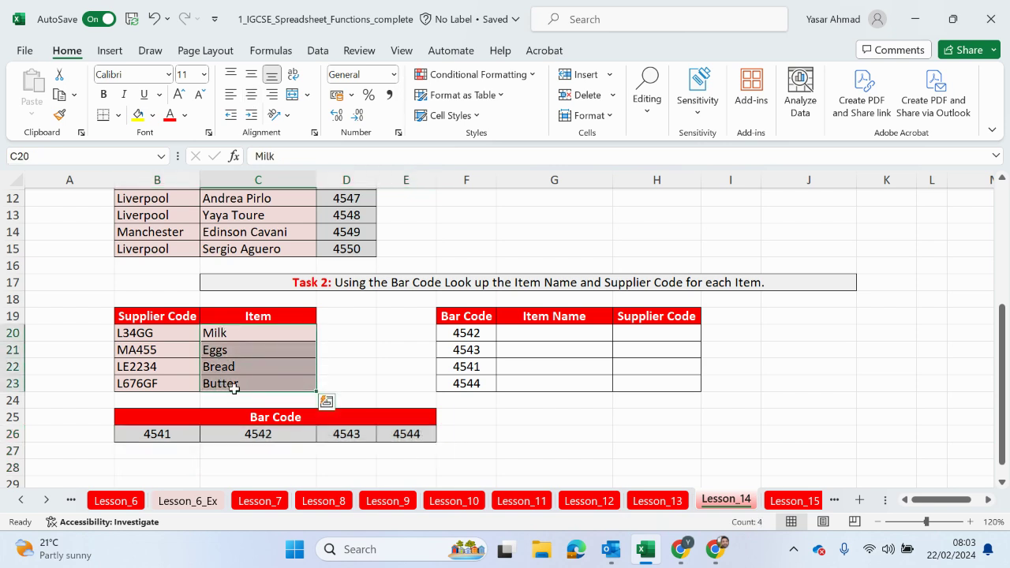
- Match bar codes in row 26 with items in C20:C23 by position, including the bar code from F20
{"action": "left_click", "coordinate": [176, 435]}
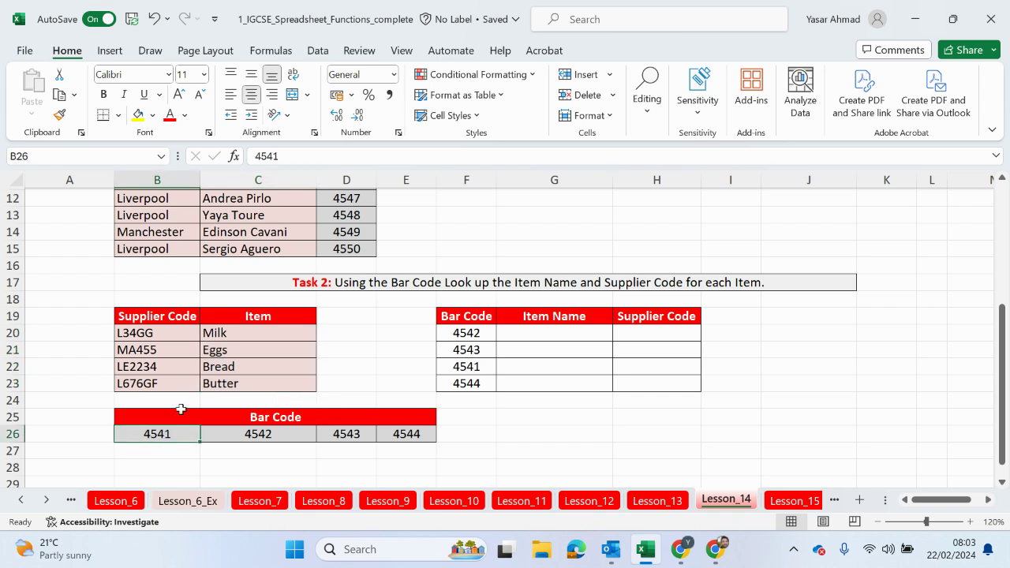
{"action": "left_click", "coordinate": [228, 332]}
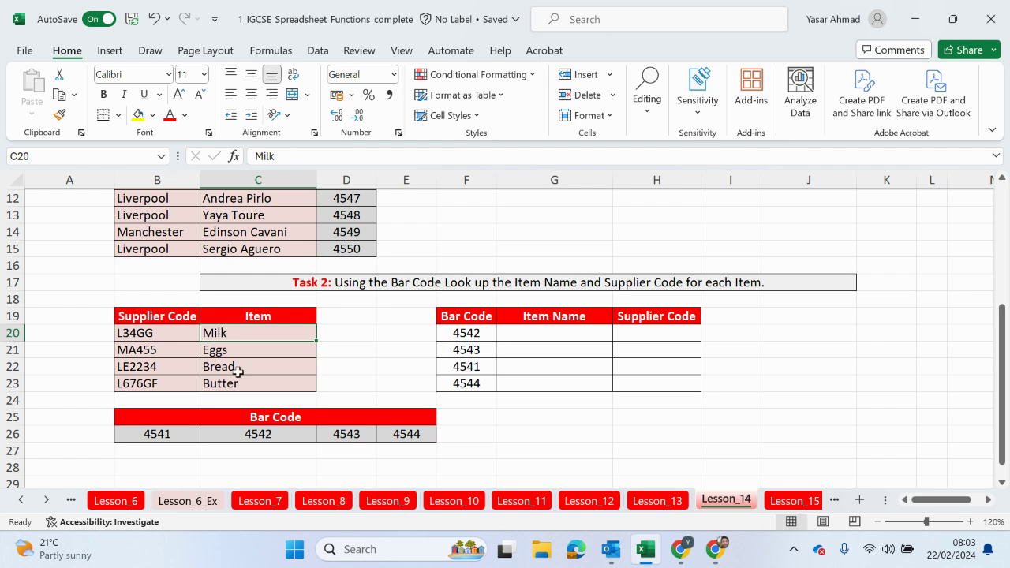
{"action": "left_click", "coordinate": [348, 434]}
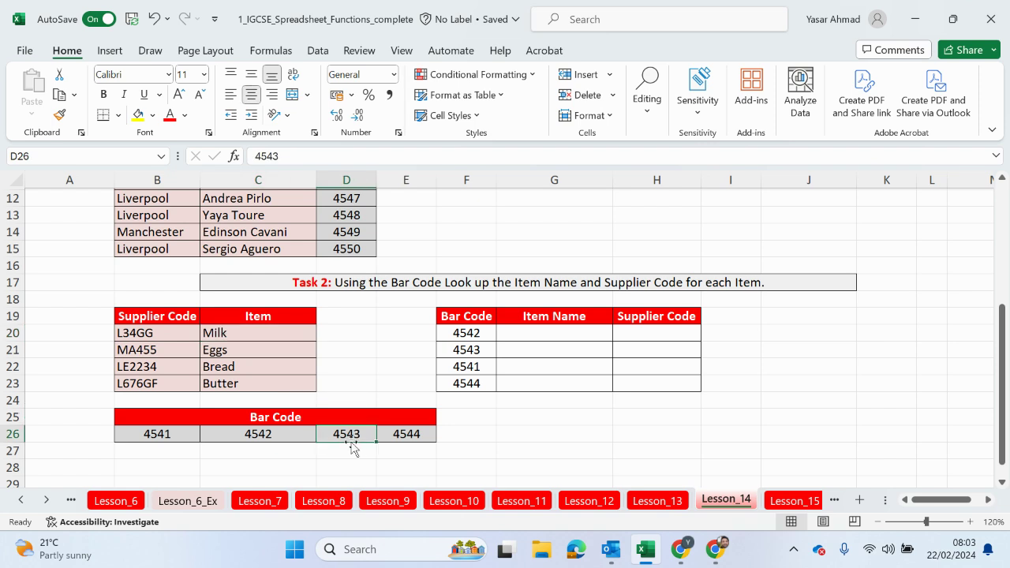
{"action": "left_click", "coordinate": [229, 367]}
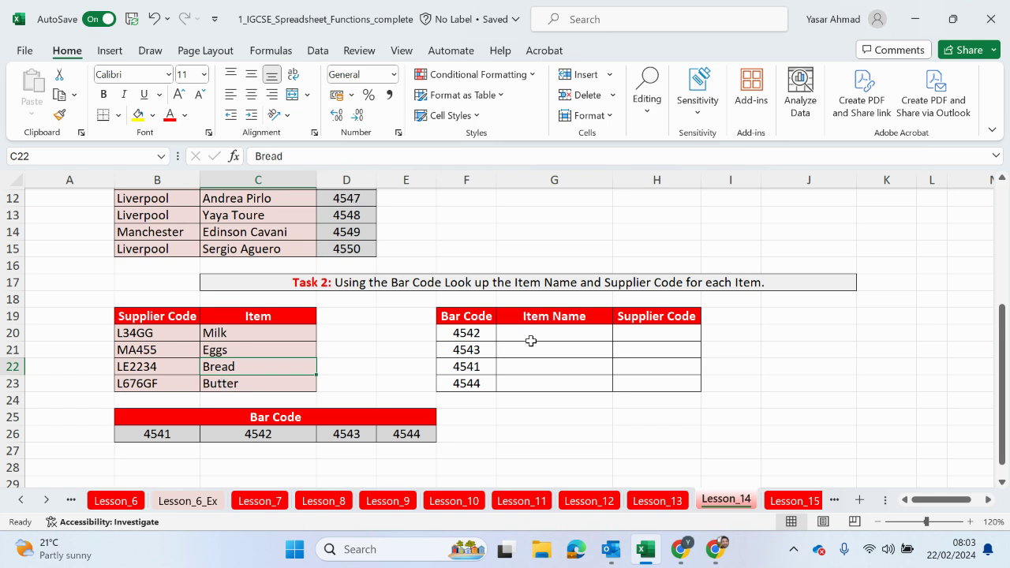
{"action": "left_click_drag", "start_coordinate": [561, 333], "coordinate": [550, 386]}
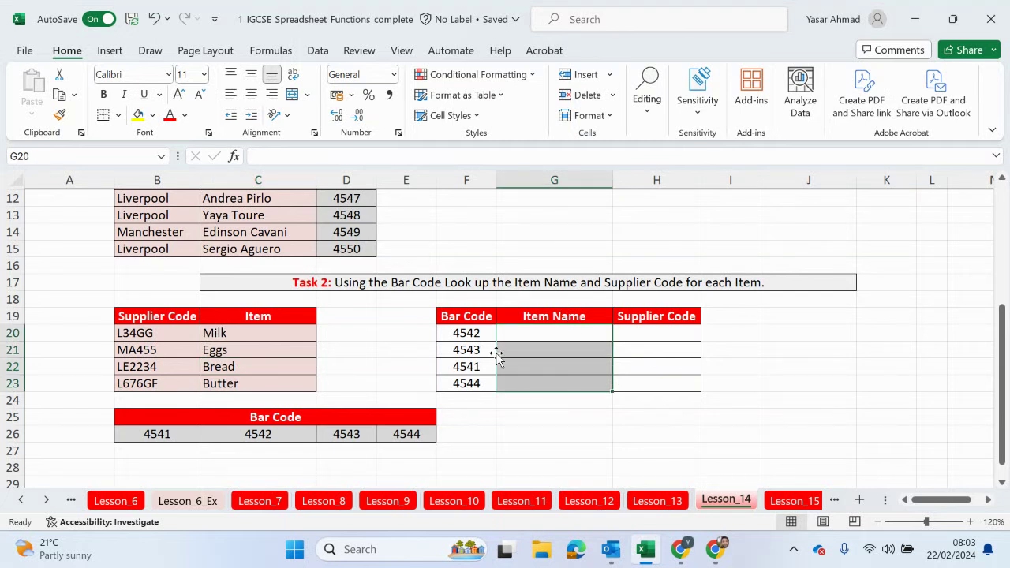
{"action": "left_click", "coordinate": [472, 335]}
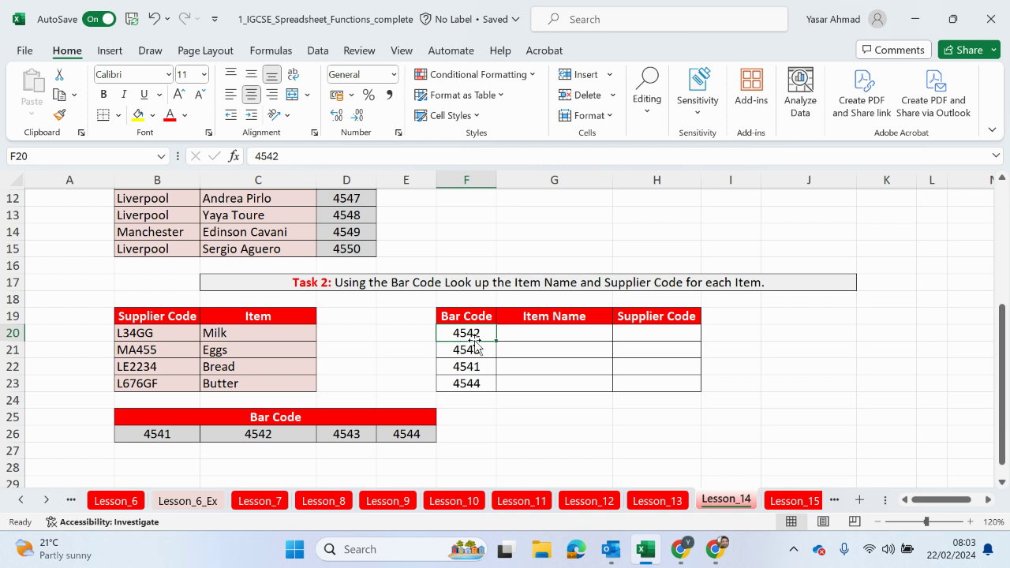
{"action": "left_click", "coordinate": [247, 440]}
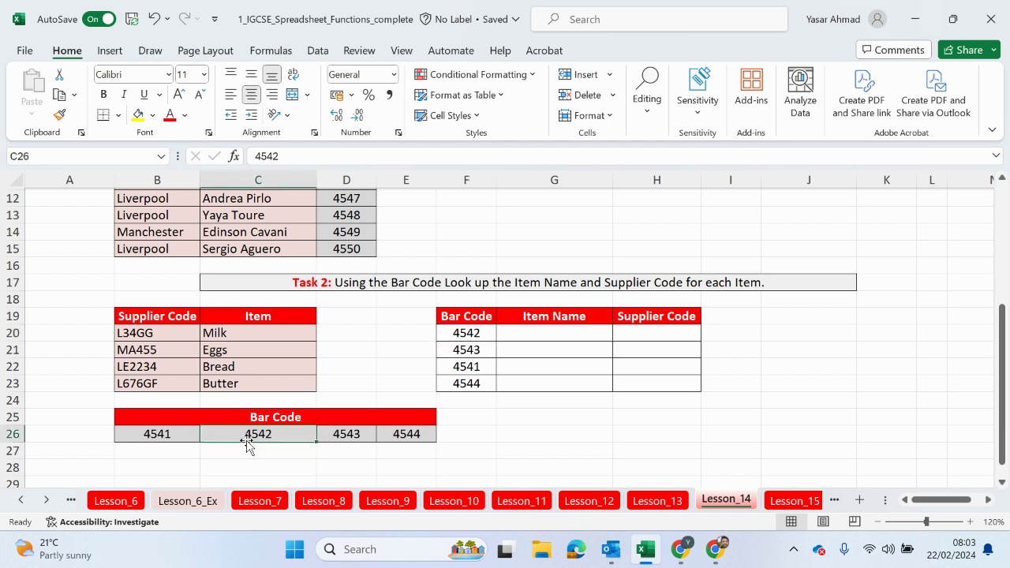
{"action": "left_click", "coordinate": [258, 353]}
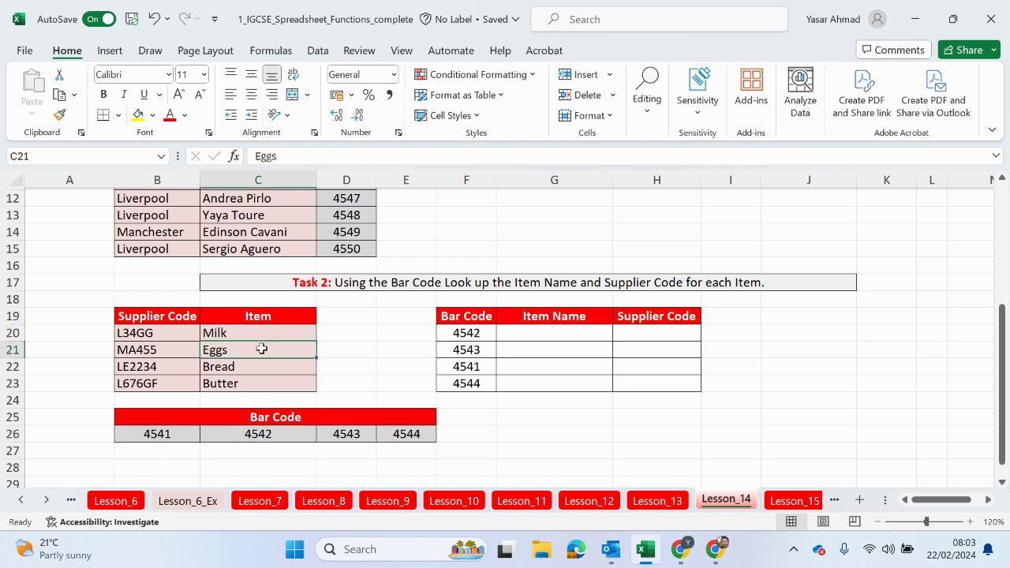
{"action": "left_click", "coordinate": [272, 432]}
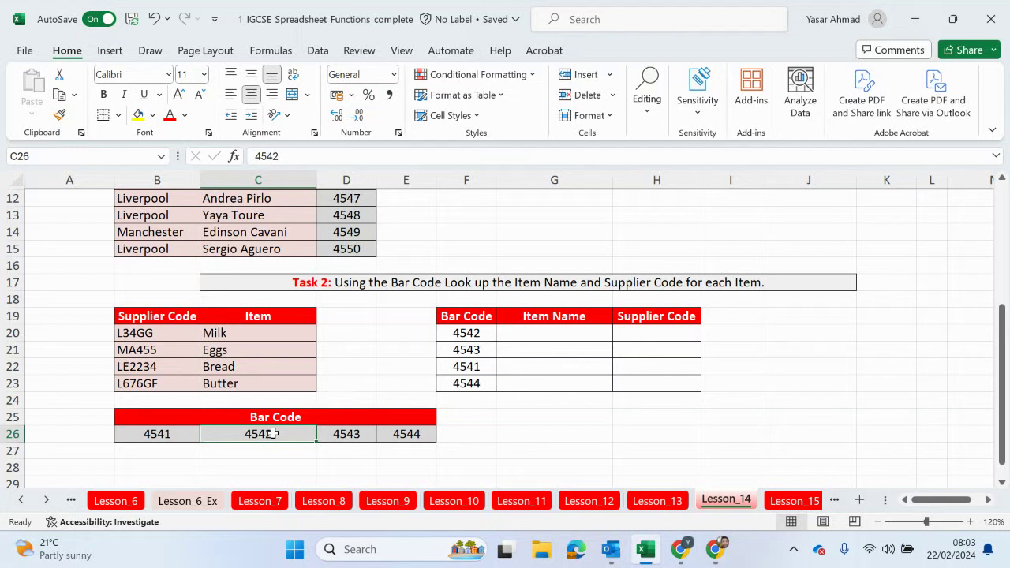
{"action": "left_click", "coordinate": [247, 352]}
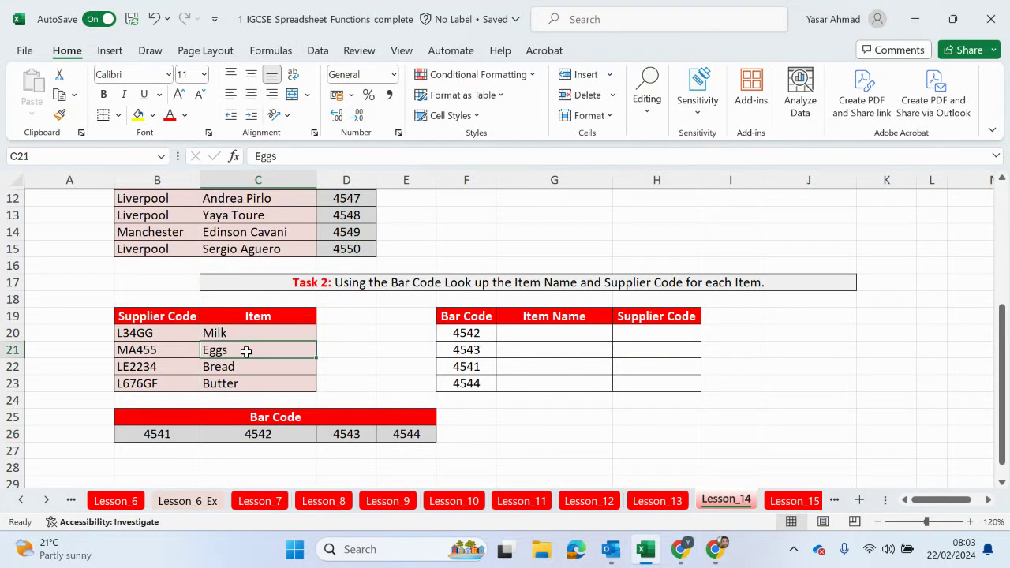
- Start a LOOKUP formula in G20 with bar code F20 as lookup value and absolute range $B$26:$E$26 as lookup vector
{"action": "left_click", "coordinate": [526, 334]}
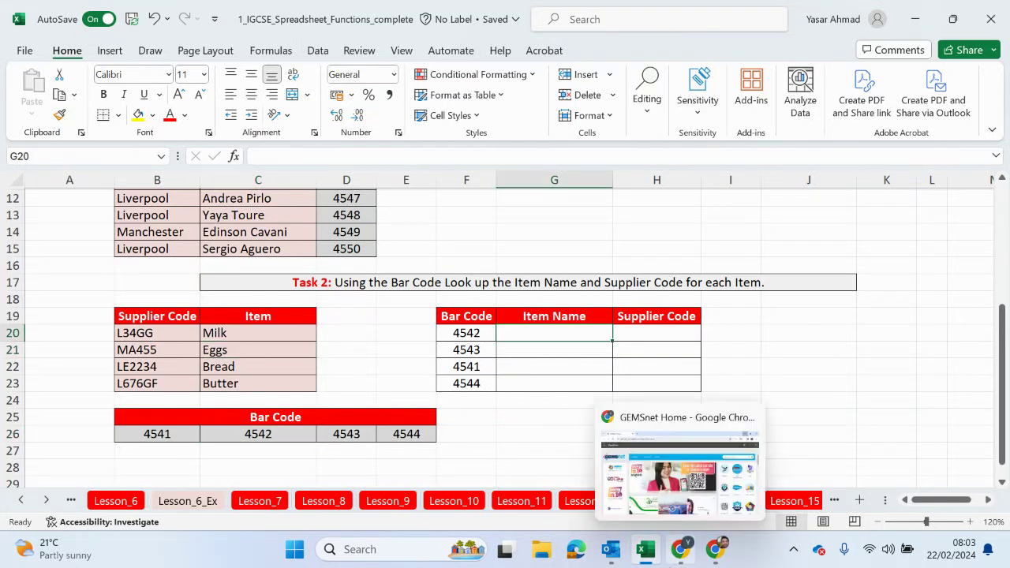
{"action": "mouse_move", "coordinate": [647, 550]}
{"action": "type", "text": "=lo"}
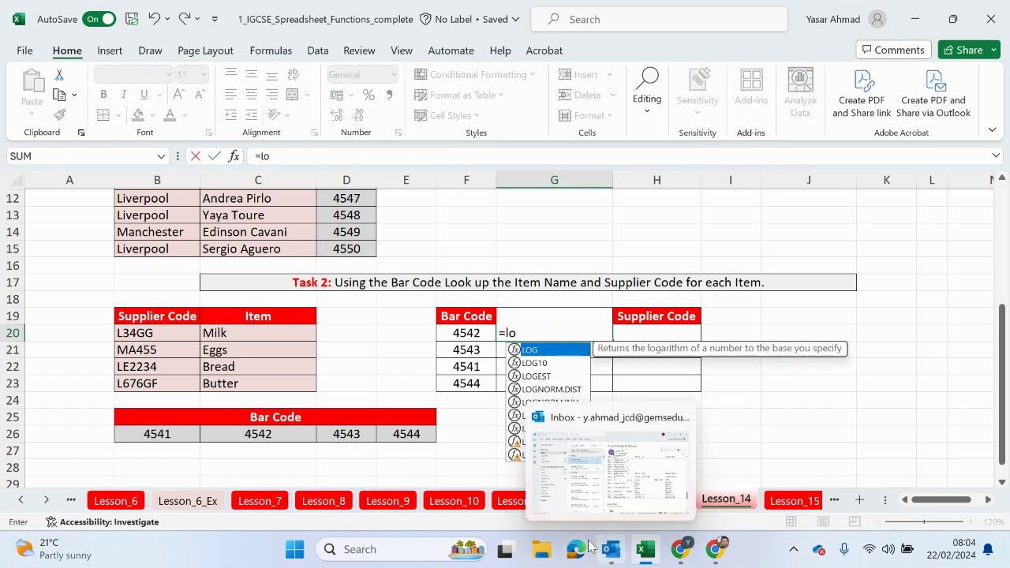
{"action": "type", "text": "o"}
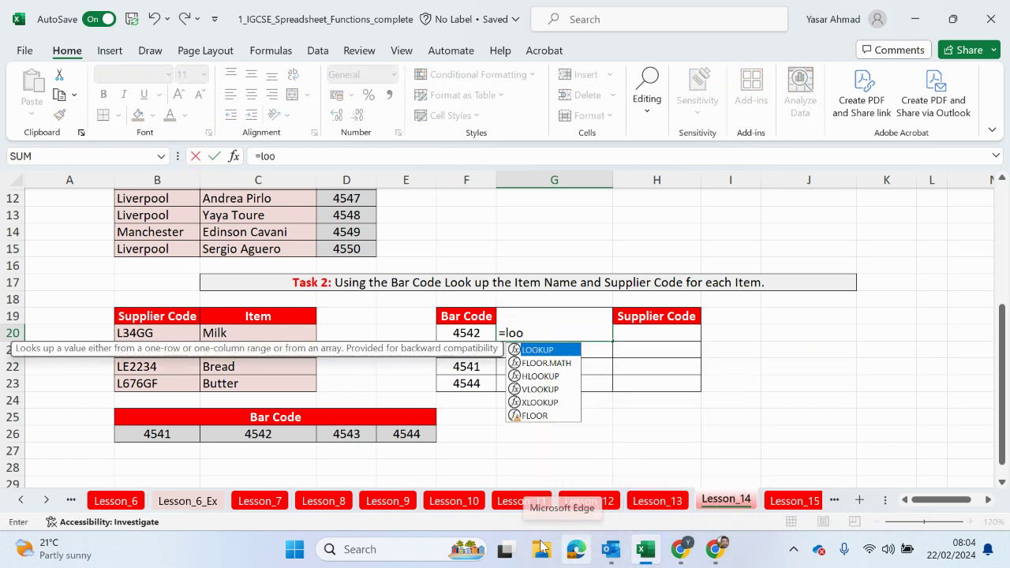
{"action": "double_click", "coordinate": [552, 350]}
{"action": "left_click", "coordinate": [364, 160]}
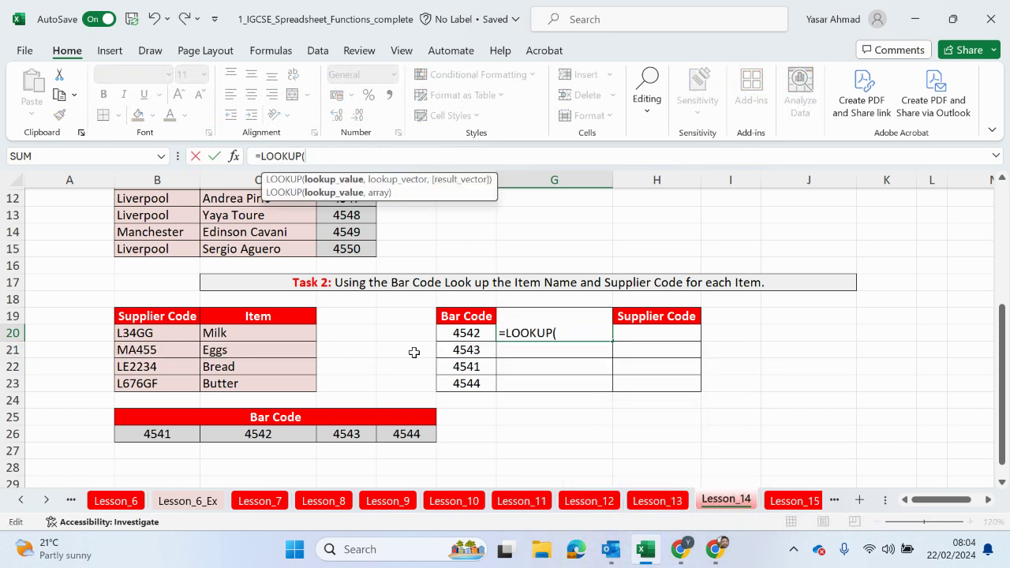
{"action": "left_click", "coordinate": [479, 335]}
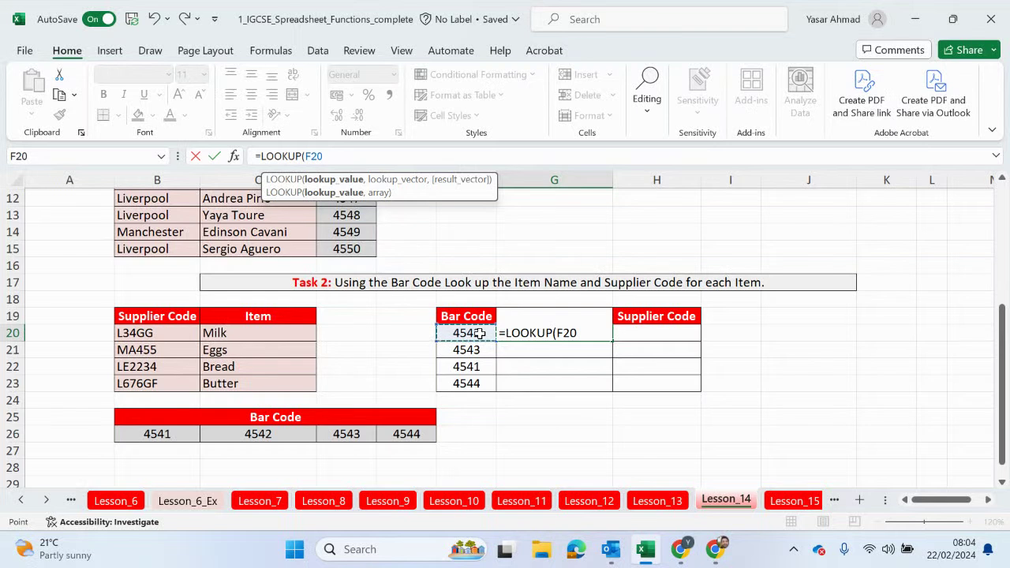
{"action": "type", "text": ","}
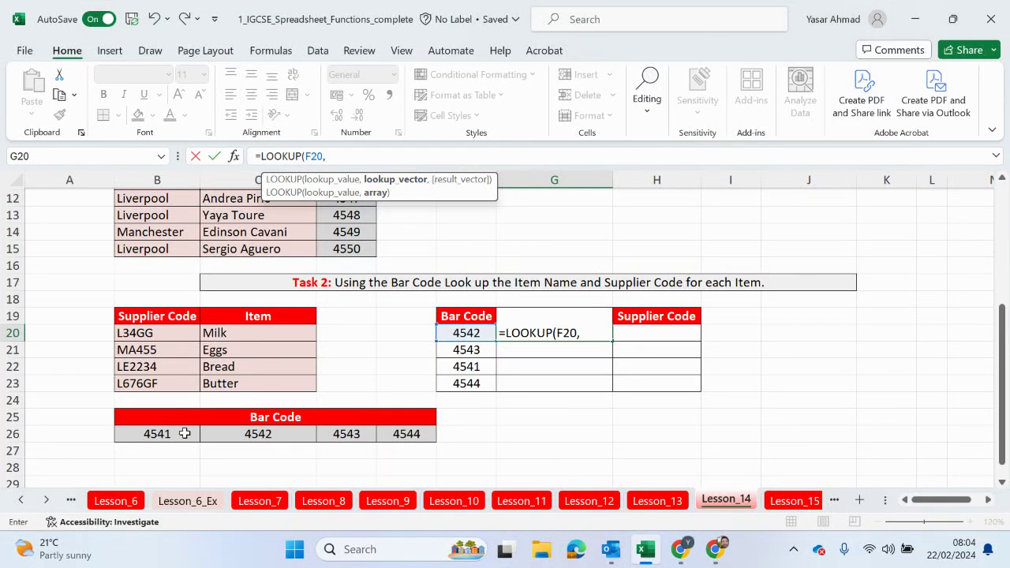
{"action": "left_click_drag", "start_coordinate": [172, 433], "coordinate": [385, 440]}
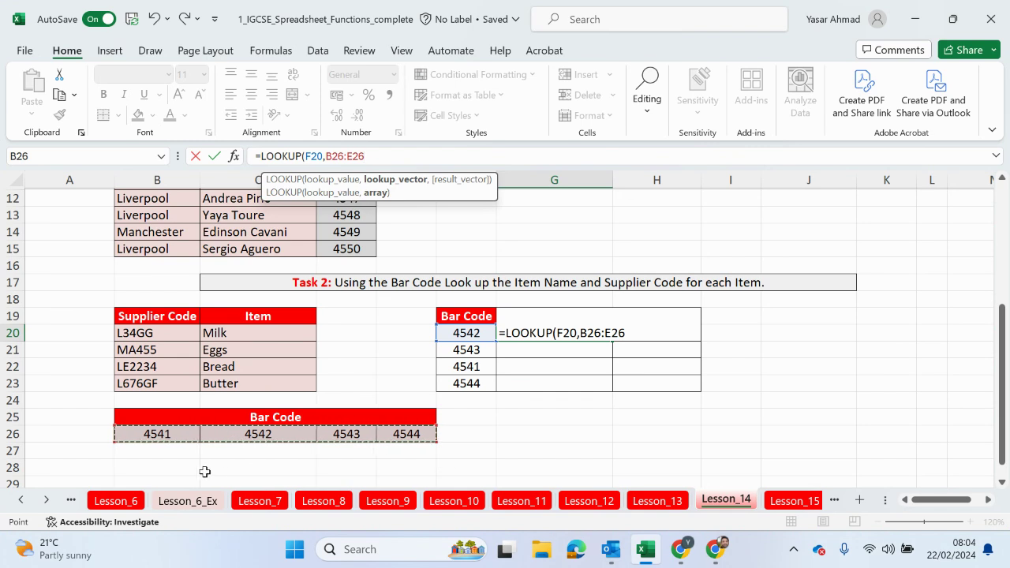
{"action": "key", "text": "F4"}
{"action": "type", "text": ","}
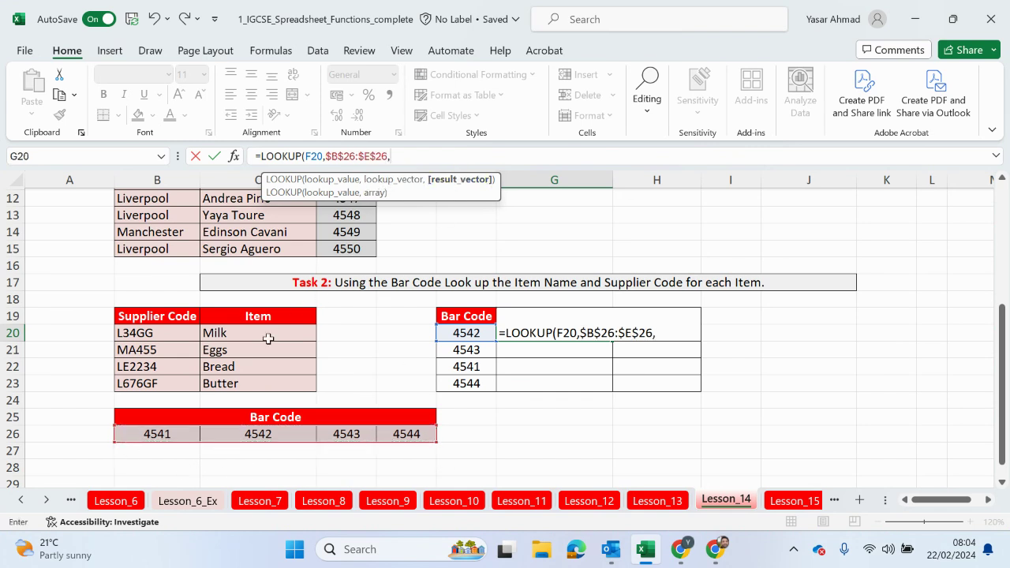
- Complete the G20 formula with the absolute Item range $C$20:$C$23 as result vector and copy it down to G23
{"action": "left_click_drag", "start_coordinate": [248, 339], "coordinate": [244, 395]}
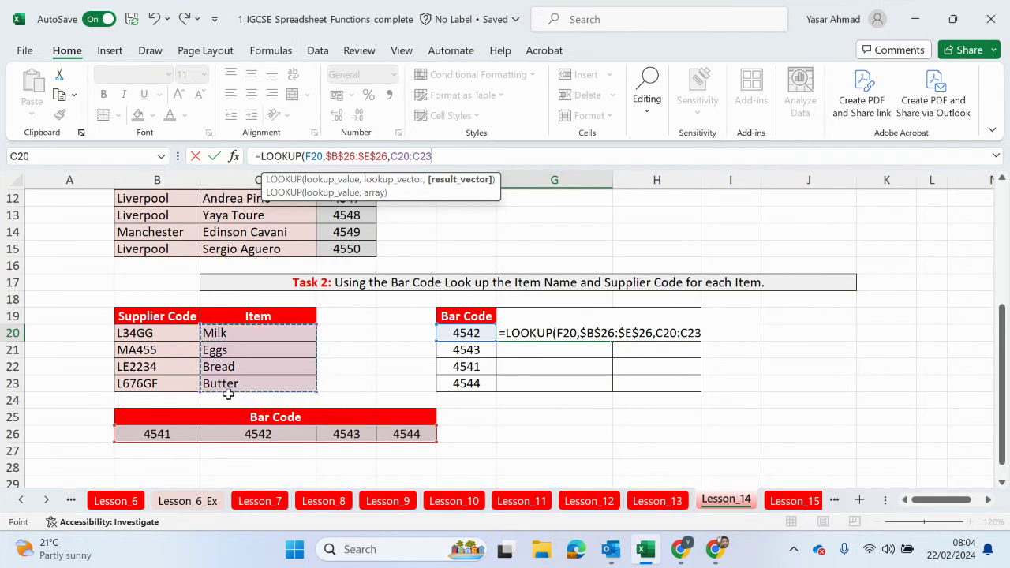
{"action": "key", "text": "F4"}
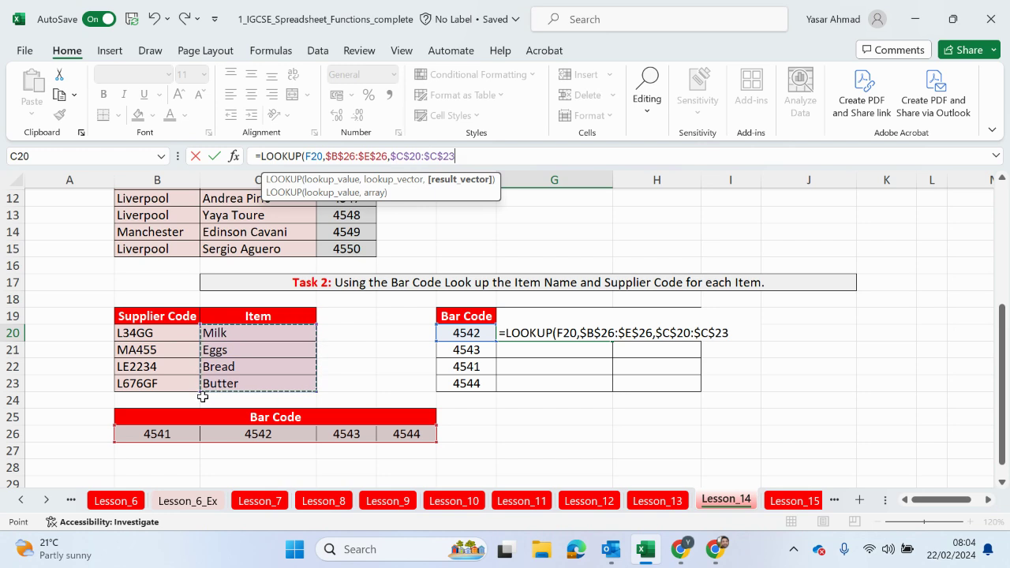
{"action": "type", "text": ")"}
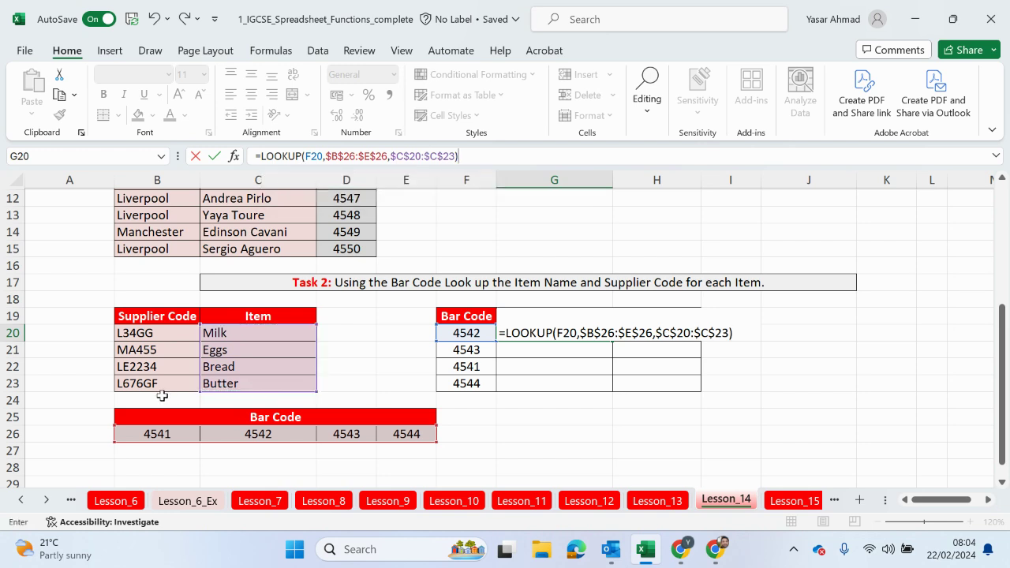
{"action": "key", "text": "Return"}
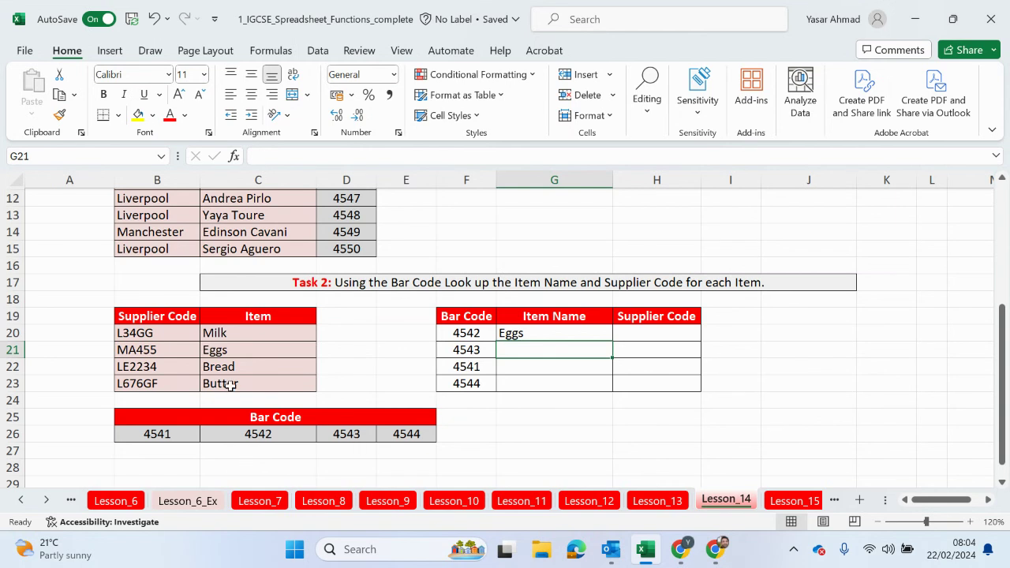
{"action": "left_click", "coordinate": [554, 334]}
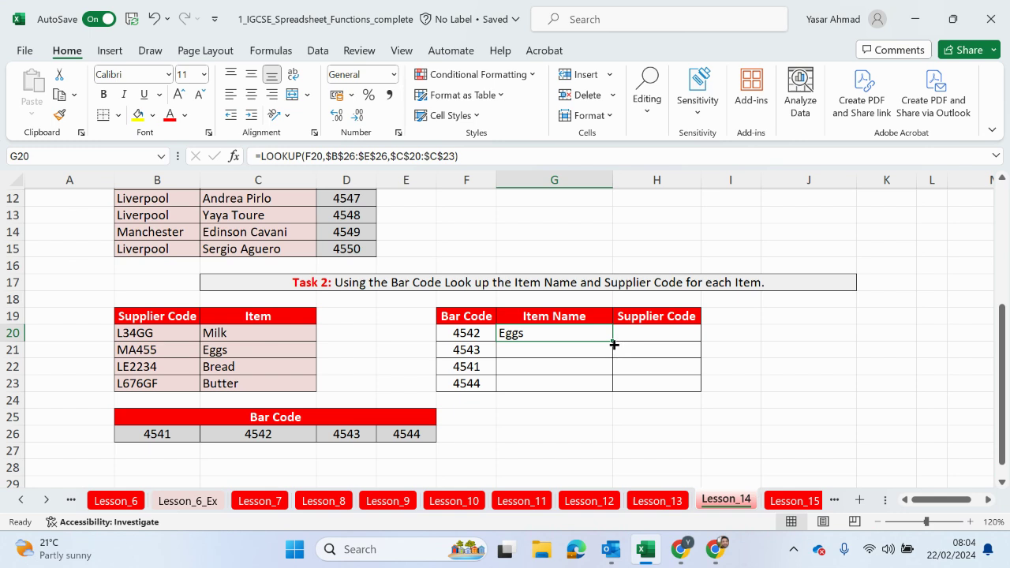
{"action": "left_click_drag", "start_coordinate": [614, 344], "coordinate": [609, 390]}
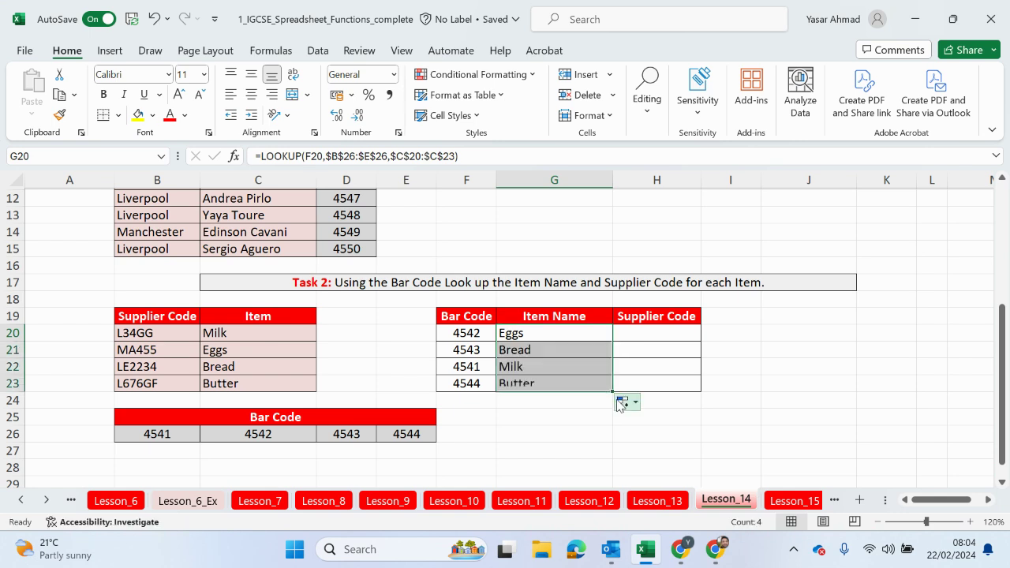
- Start a LOOKUP formula in H20 with F20 as lookup value and the absolute bar code range $B$26:$E$26 as lookup vector
{"action": "left_click", "coordinate": [659, 338]}
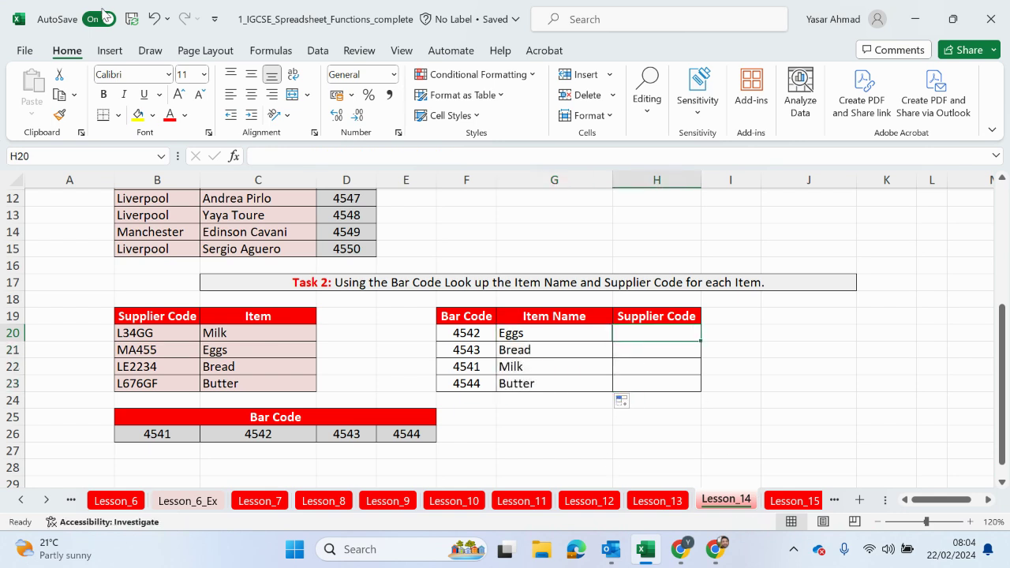
{"action": "left_click", "coordinate": [292, 156]}
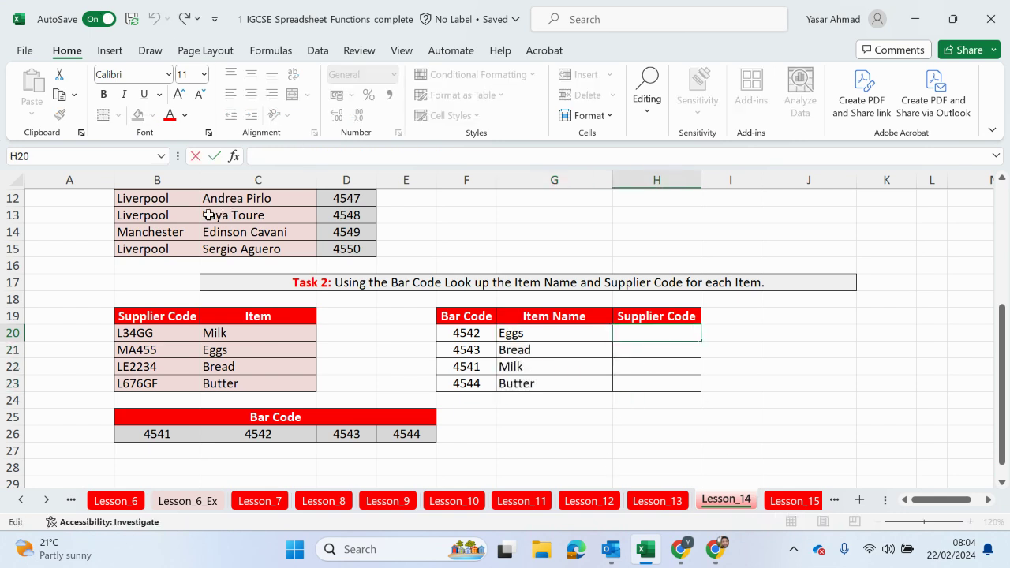
{"action": "type", "text": "=loo"}
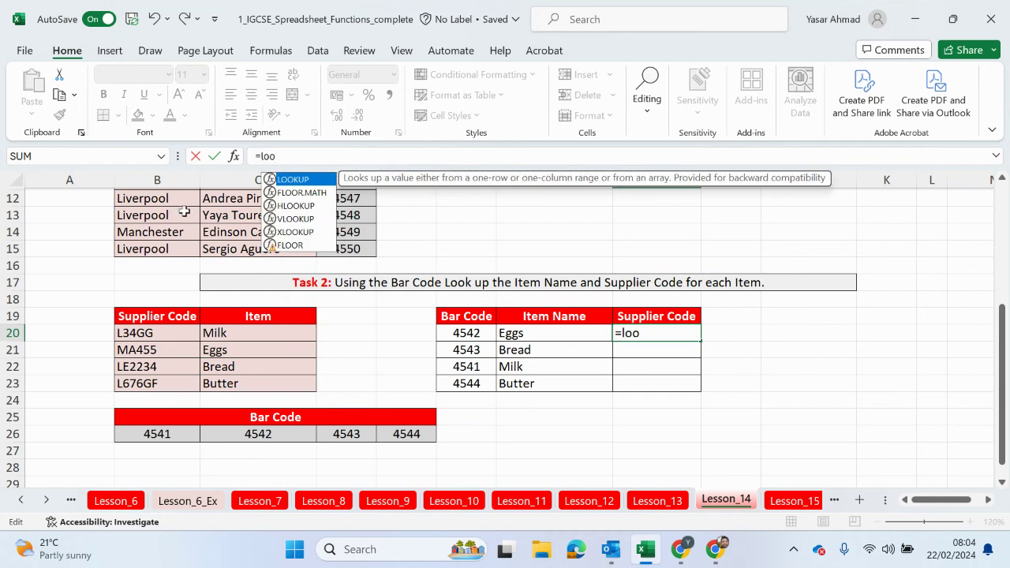
{"action": "double_click", "coordinate": [302, 184]}
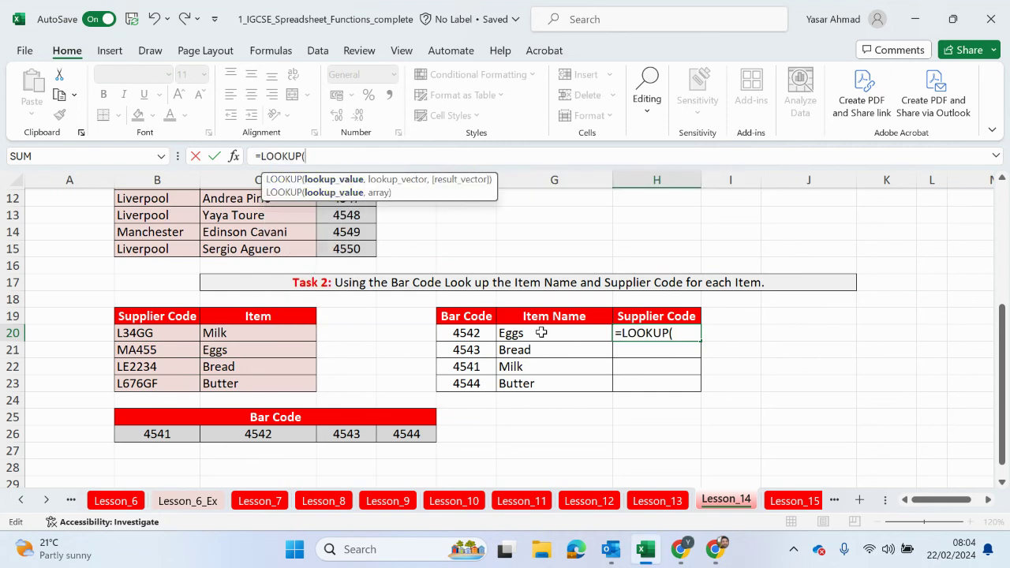
{"action": "left_click", "coordinate": [470, 333]}
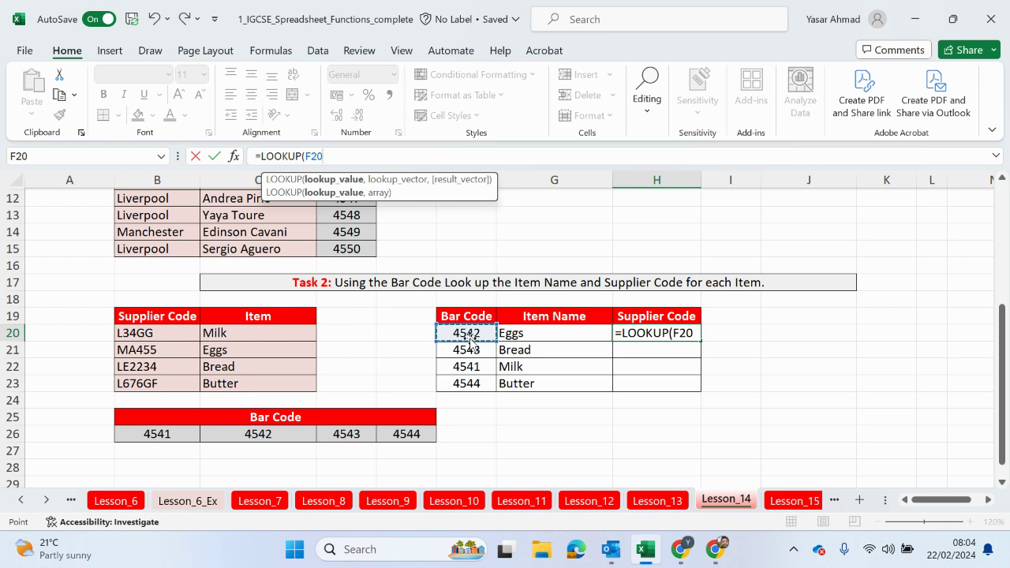
{"action": "type", "text": ","}
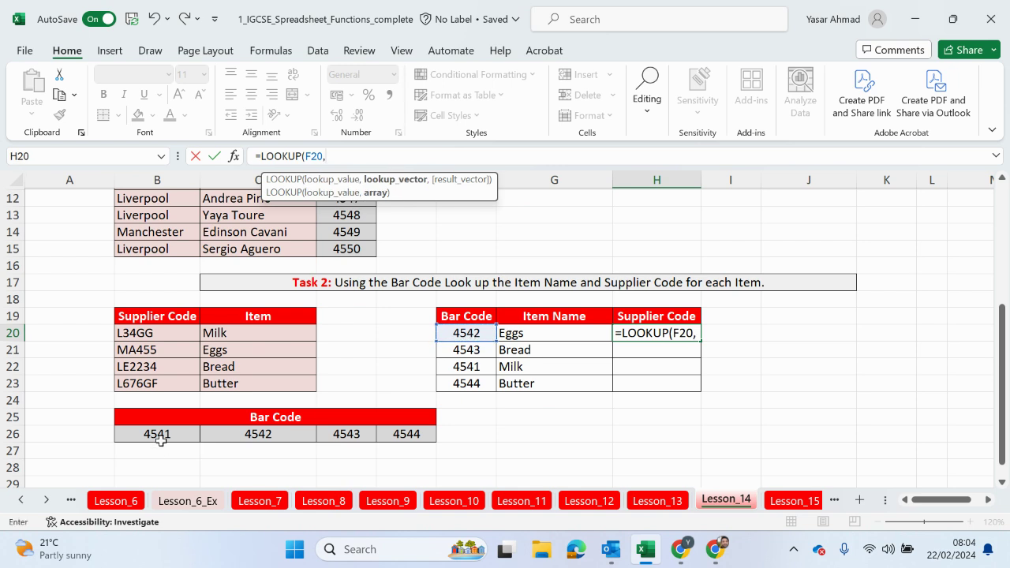
{"action": "left_click_drag", "start_coordinate": [151, 434], "coordinate": [394, 435]}
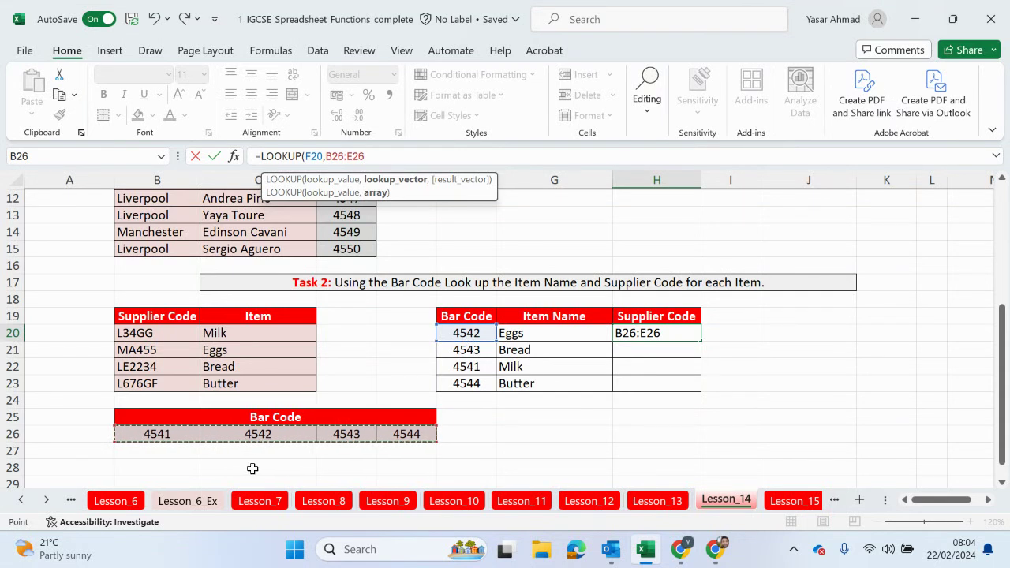
{"action": "key", "text": "F4"}
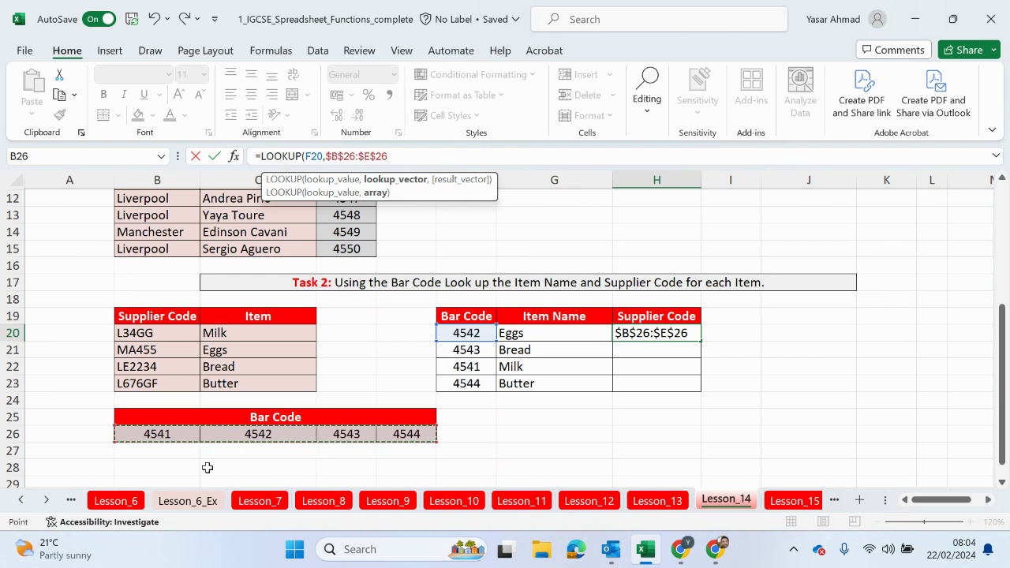
{"action": "type", "text": ","}
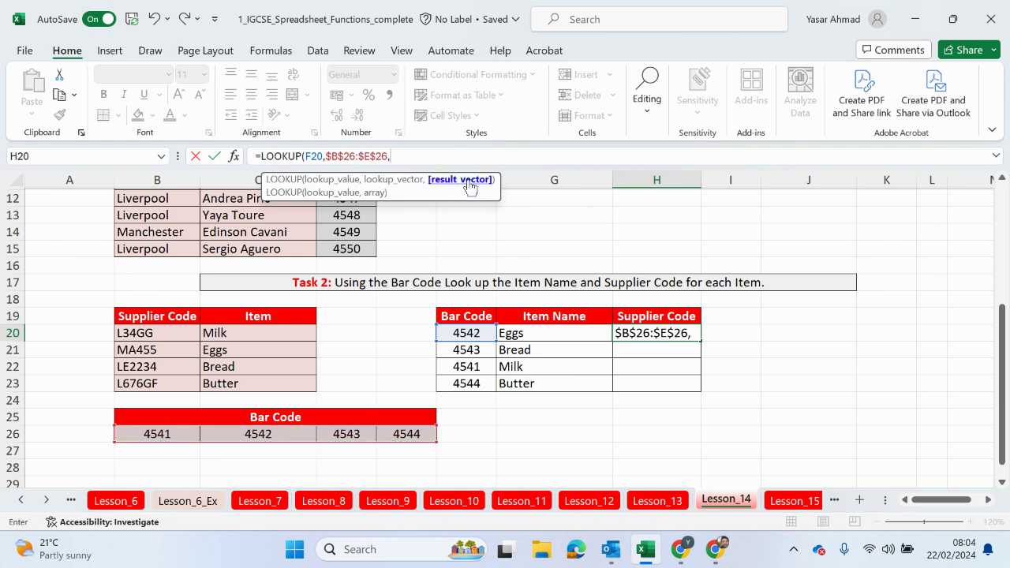
- Complete the H20 formula with the absolute Supplier Code range $B$20:$B$23 as result vector and copy it down to H23
{"action": "left_click", "coordinate": [153, 333]}
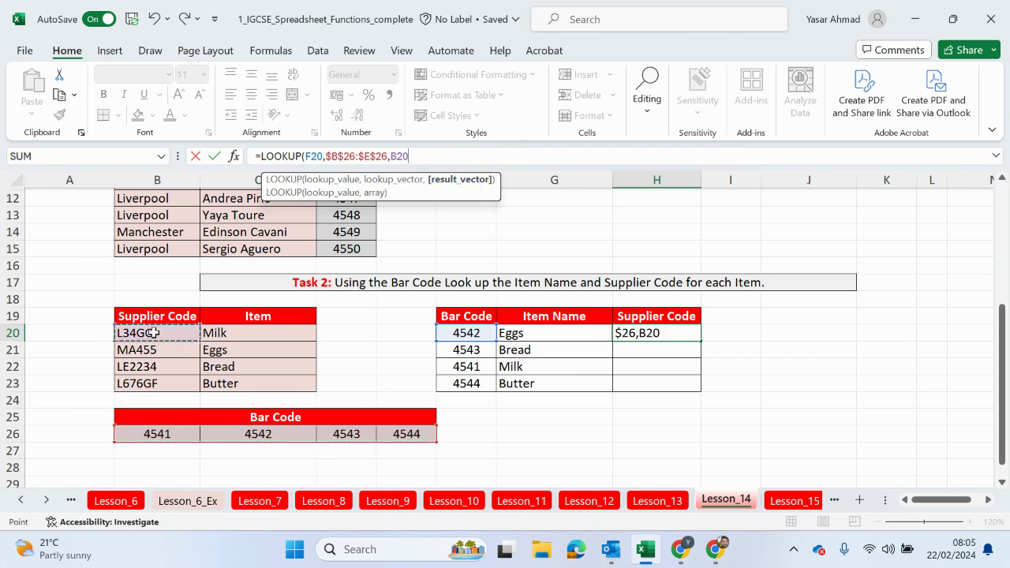
{"action": "left_click_drag", "start_coordinate": [154, 333], "coordinate": [158, 385]}
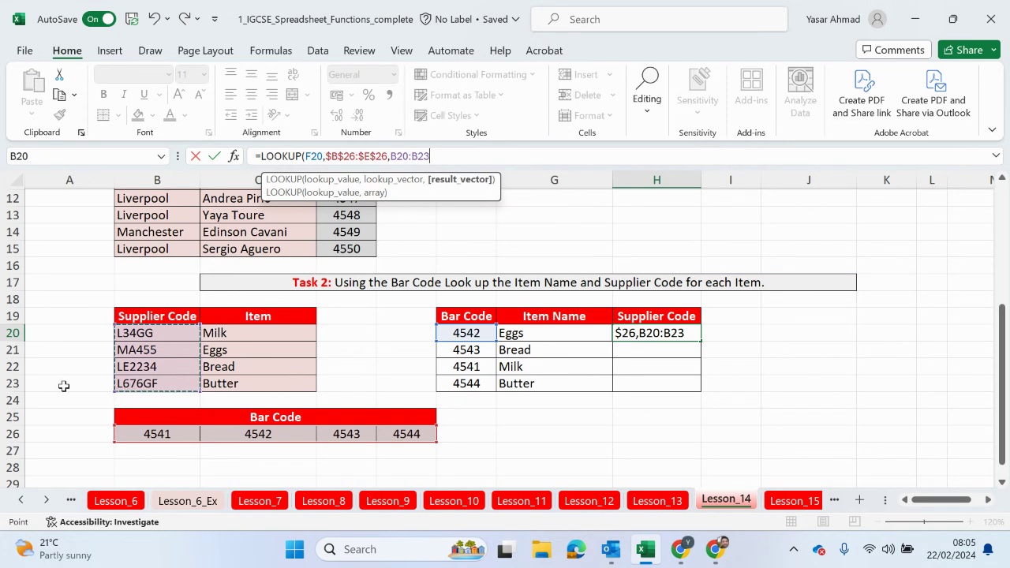
{"action": "key", "text": "F4"}
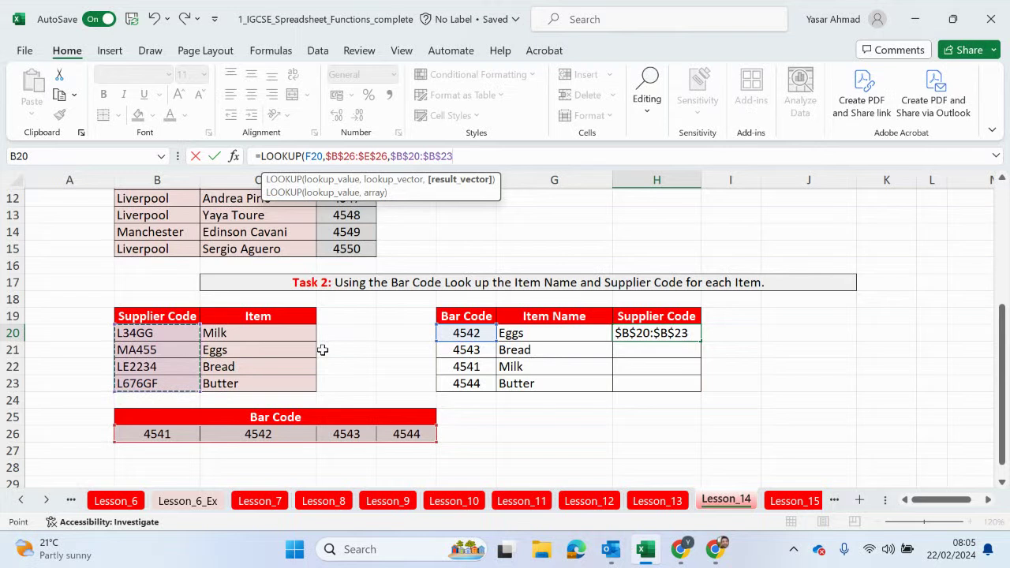
{"action": "type", "text": ")"}
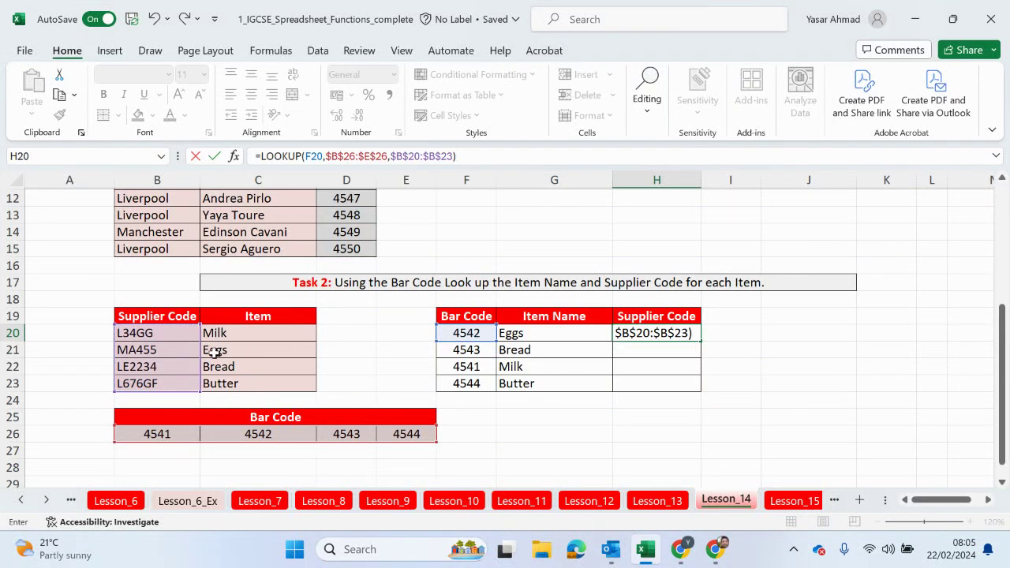
{"action": "key", "text": "Return"}
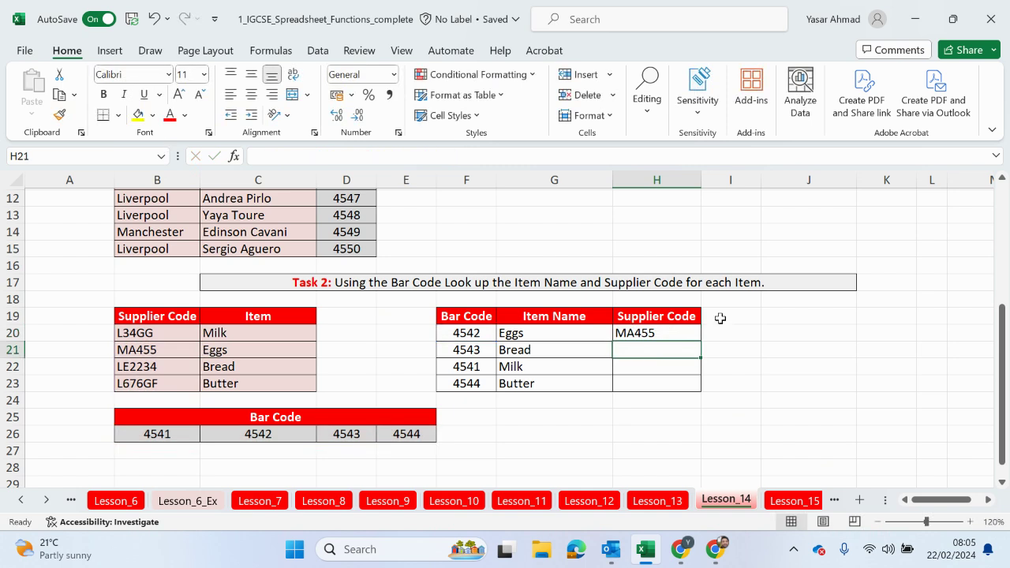
{"action": "left_click", "coordinate": [689, 330]}
{"action": "left_click_drag", "start_coordinate": [703, 341], "coordinate": [701, 387]}
- Compare the Order ID column's position relative to the Branch and Sales Person Name columns with the Student ID table in Lesson_12
{"action": "scroll", "coordinate": [747, 372], "scroll_direction": "up", "scroll_amount": 4}
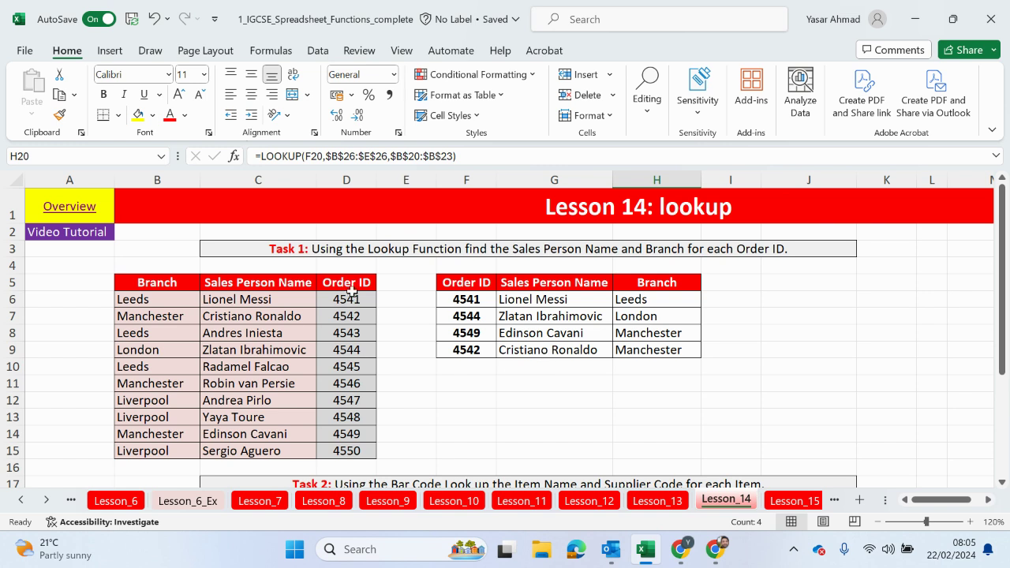
{"action": "left_click_drag", "start_coordinate": [339, 281], "coordinate": [351, 451]}
{"action": "left_click", "coordinate": [546, 508]}
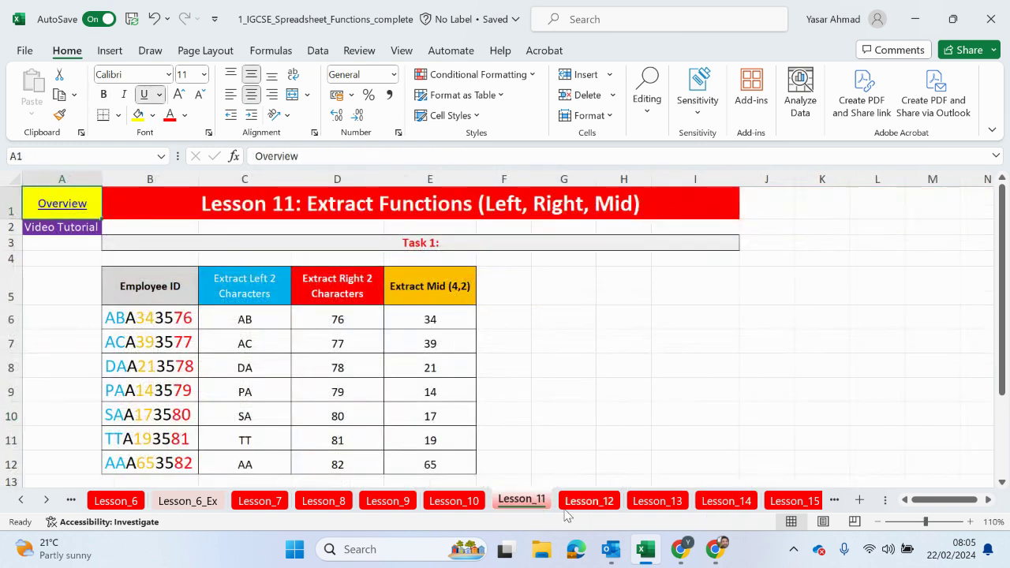
{"action": "left_click", "coordinate": [584, 503]}
{"action": "left_click", "coordinate": [204, 334]}
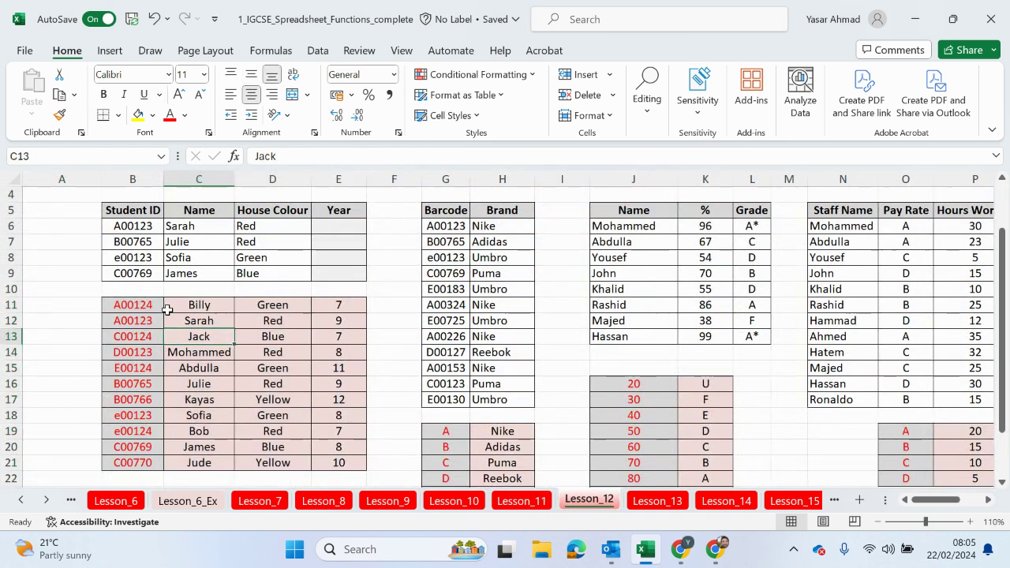
{"action": "left_click_drag", "start_coordinate": [162, 305], "coordinate": [286, 461]}
{"action": "left_click", "coordinate": [701, 500]}
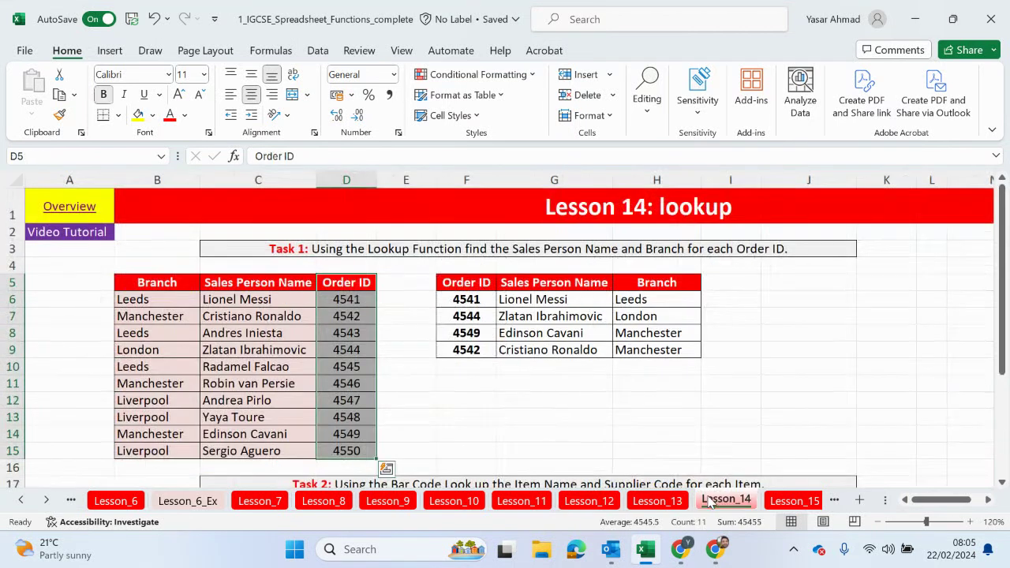
{"action": "left_click_drag", "start_coordinate": [289, 287], "coordinate": [170, 444]}
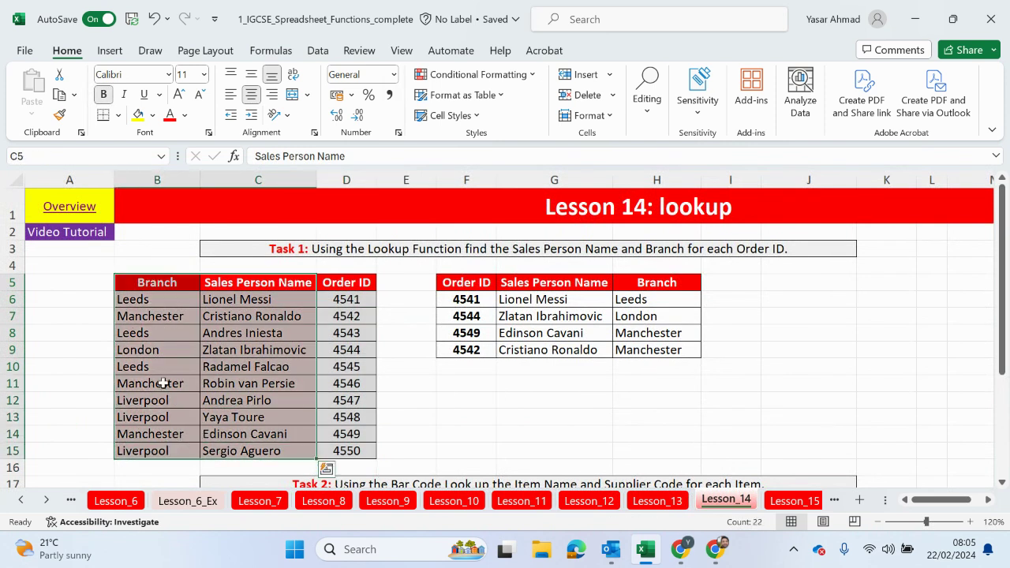
- Review the Item Name formula in G20, examining its horizontal lookup vector and vertical result vector
{"action": "scroll", "coordinate": [211, 354], "scroll_direction": "down", "scroll_amount": 4}
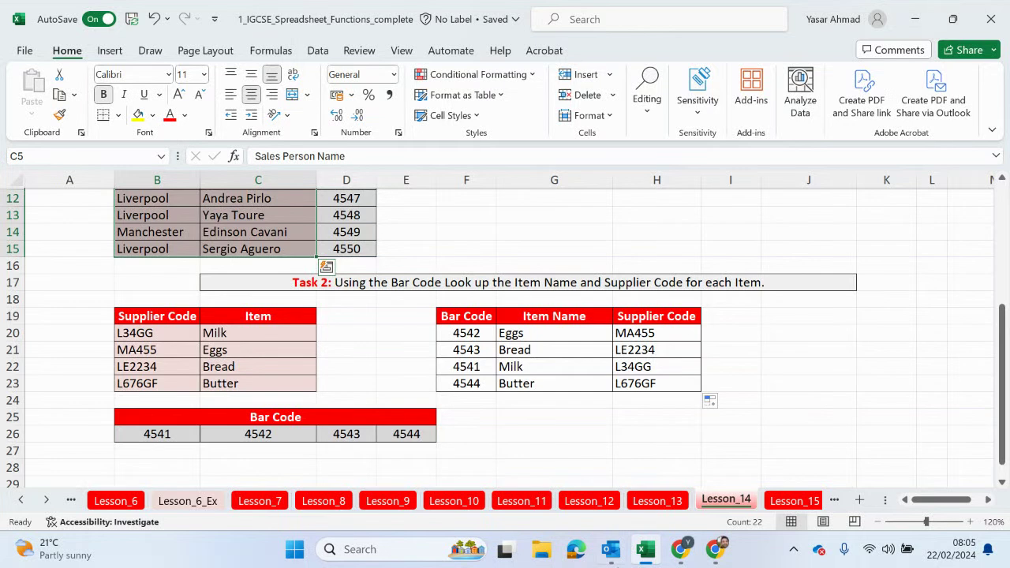
{"action": "left_click", "coordinate": [565, 339]}
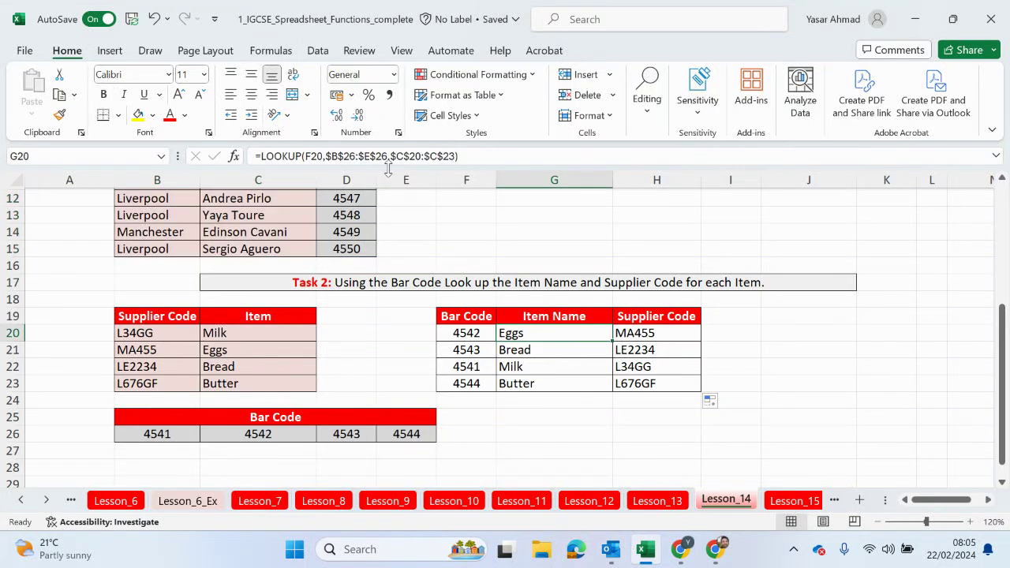
{"action": "left_click", "coordinate": [371, 155]}
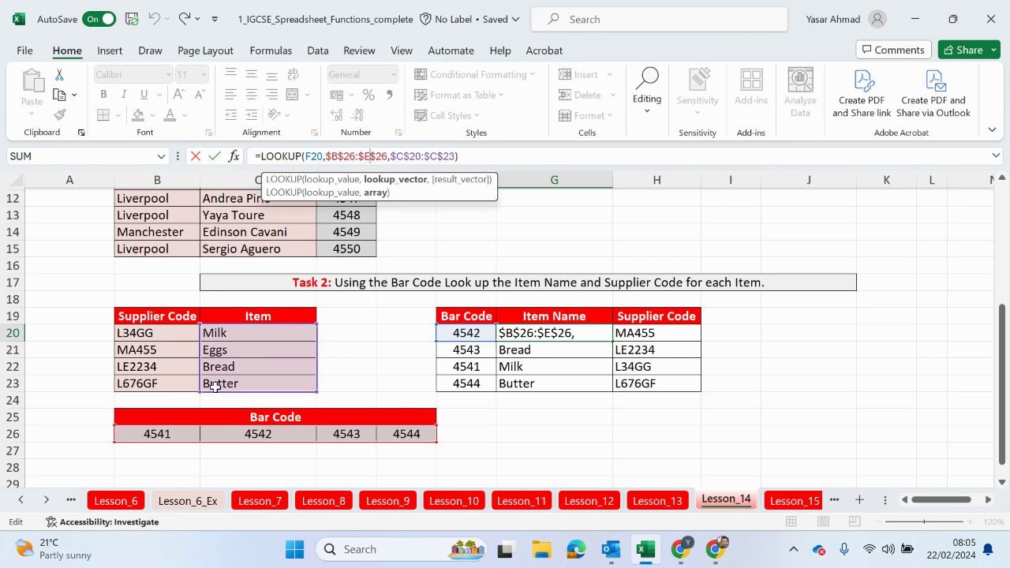
{"action": "key", "text": "Return"}
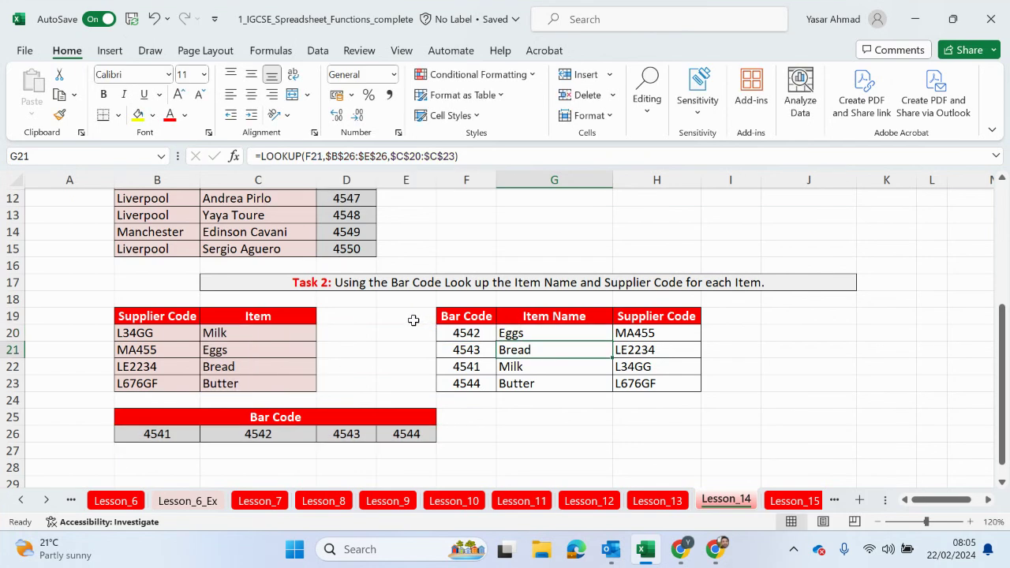
- Follow the Overview link from the Lesson 14 sheet to the Spreadsheet Functions lesson list
{"action": "scroll", "coordinate": [413, 320], "scroll_direction": "up", "scroll_amount": 4}
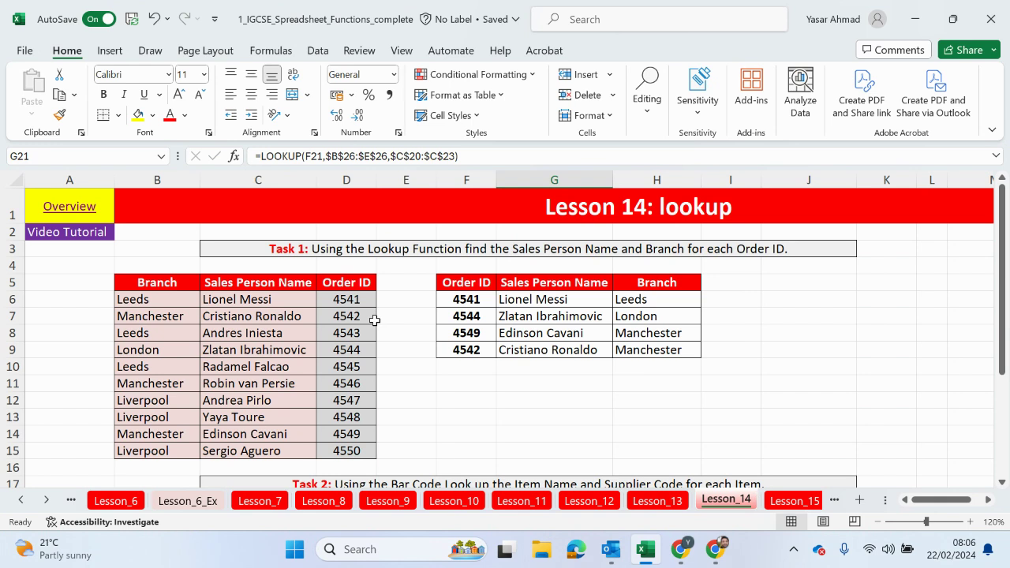
{"action": "left_click", "coordinate": [79, 208]}
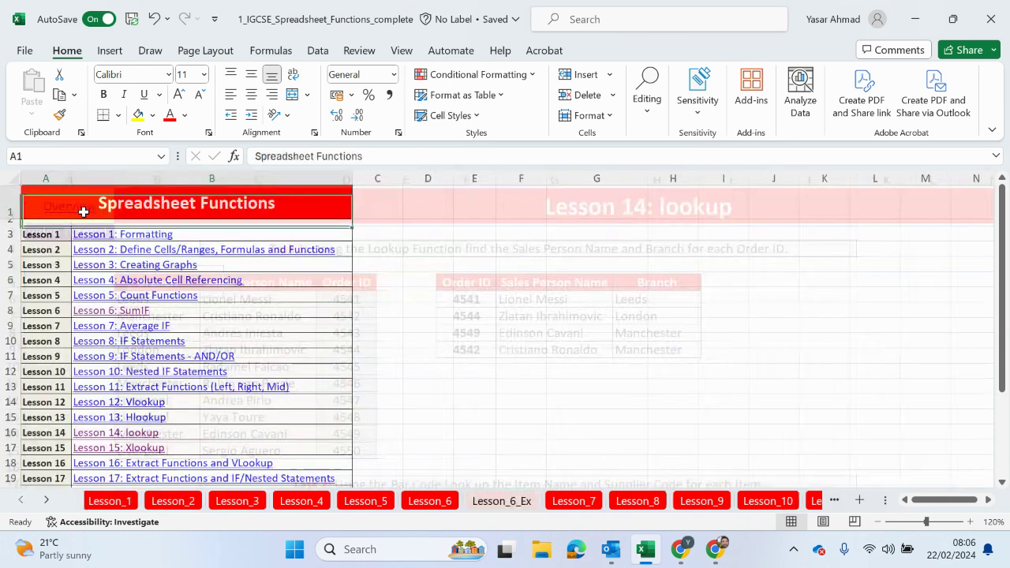